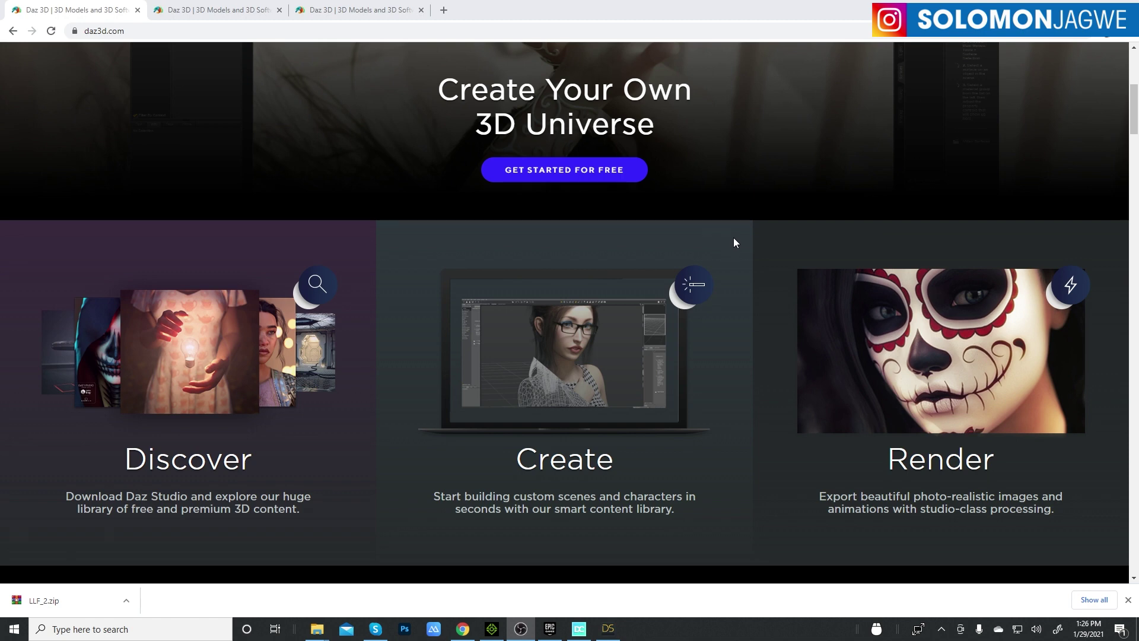
Step: Look over the Daz 3D home page and the Blender Animations & Unreal Environments promotion page
{"action": "scroll", "coordinate": [735, 242], "scroll_direction": "up", "scroll_amount": 2}
{"action": "scroll", "coordinate": [734, 243], "scroll_direction": "down", "scroll_amount": 1}
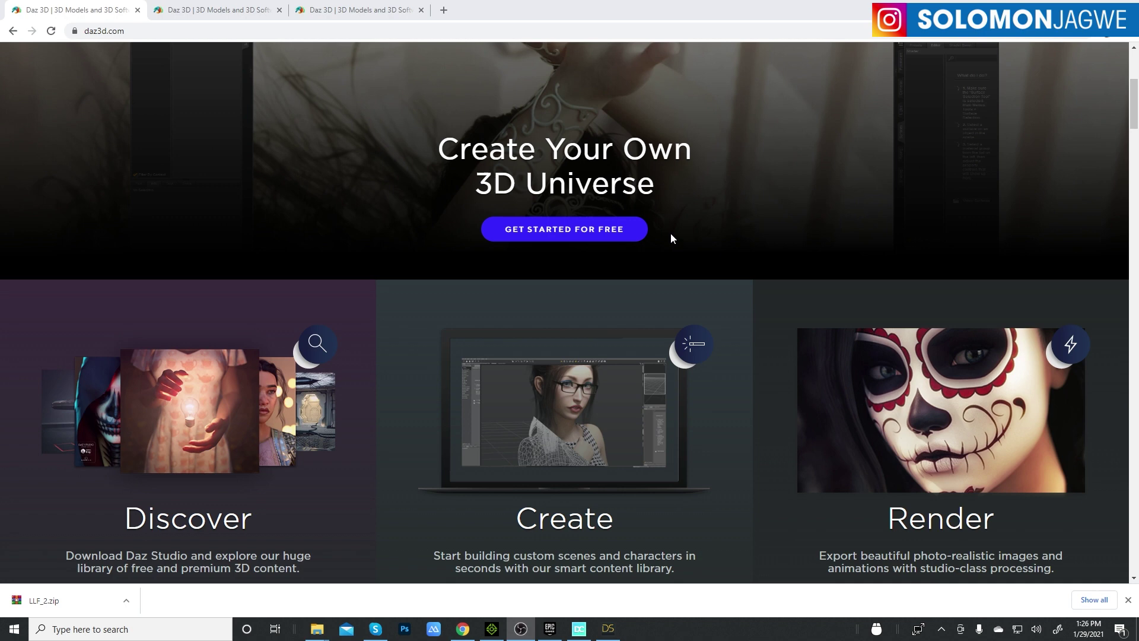
{"action": "left_click", "coordinate": [236, 11]}
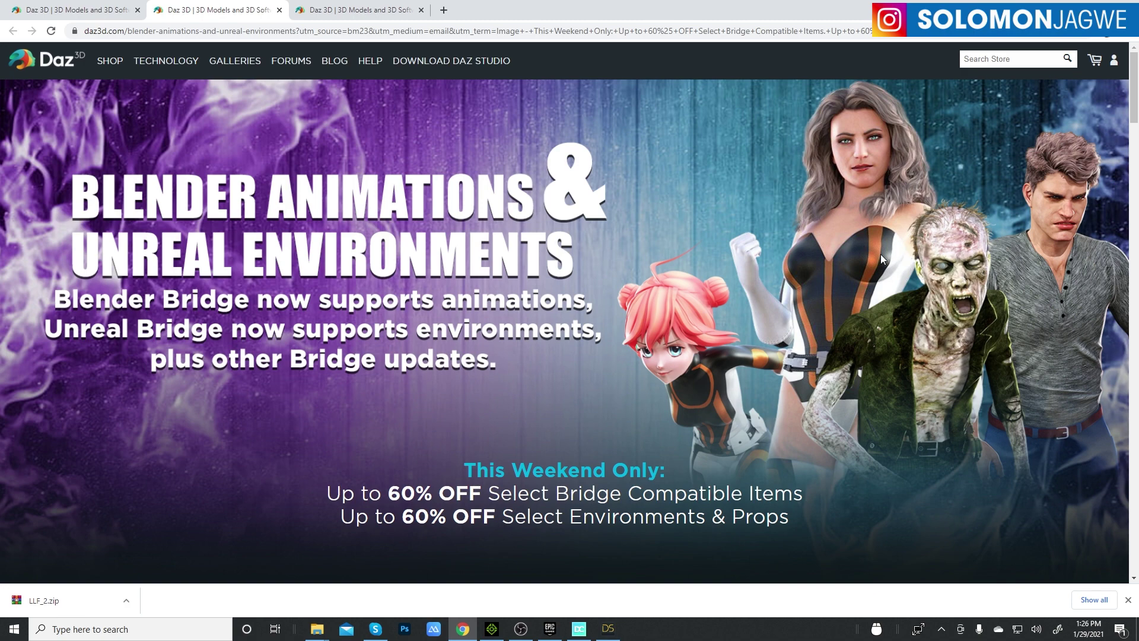
{"action": "scroll", "coordinate": [877, 252], "scroll_direction": "down", "scroll_amount": 4}
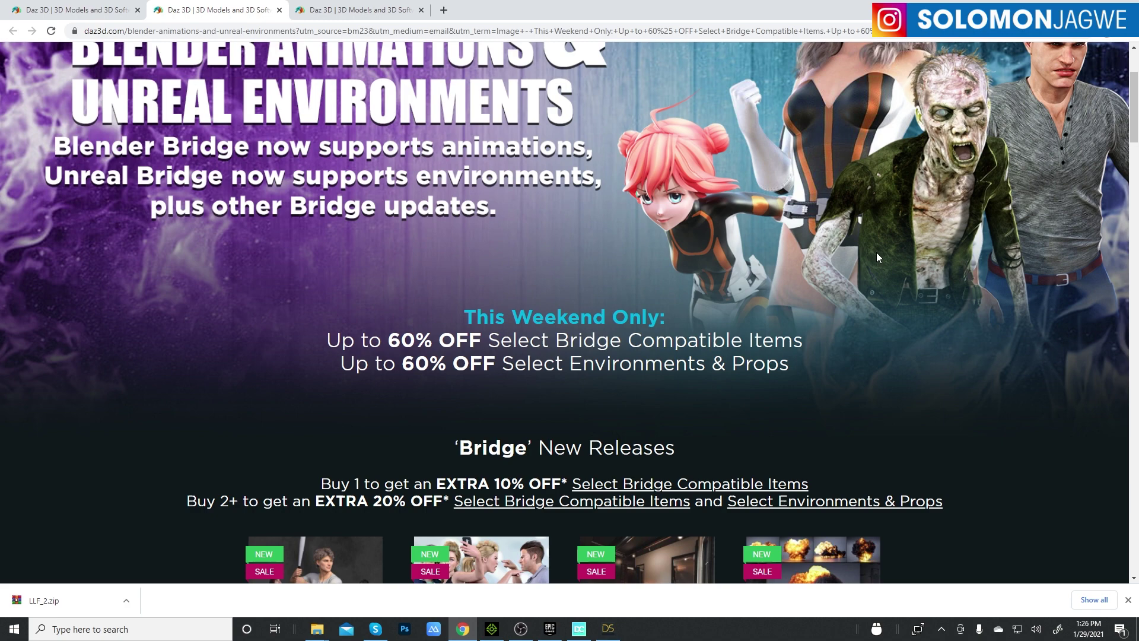
{"action": "scroll", "coordinate": [878, 251], "scroll_direction": "up", "scroll_amount": 4}
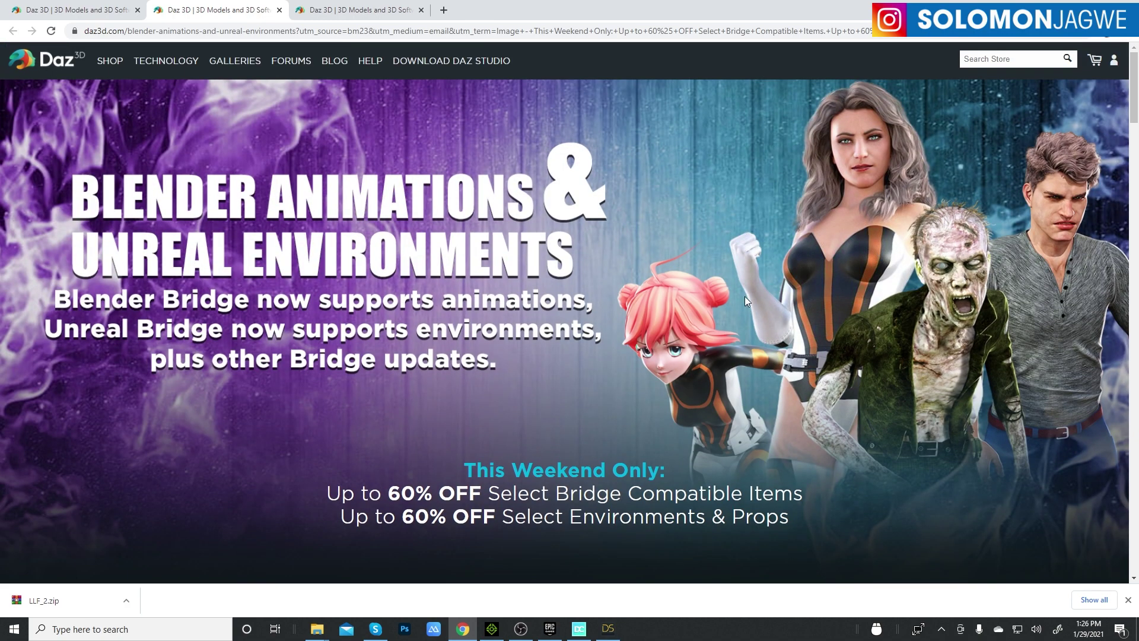
{"action": "scroll", "coordinate": [708, 286], "scroll_direction": "down", "scroll_amount": 3}
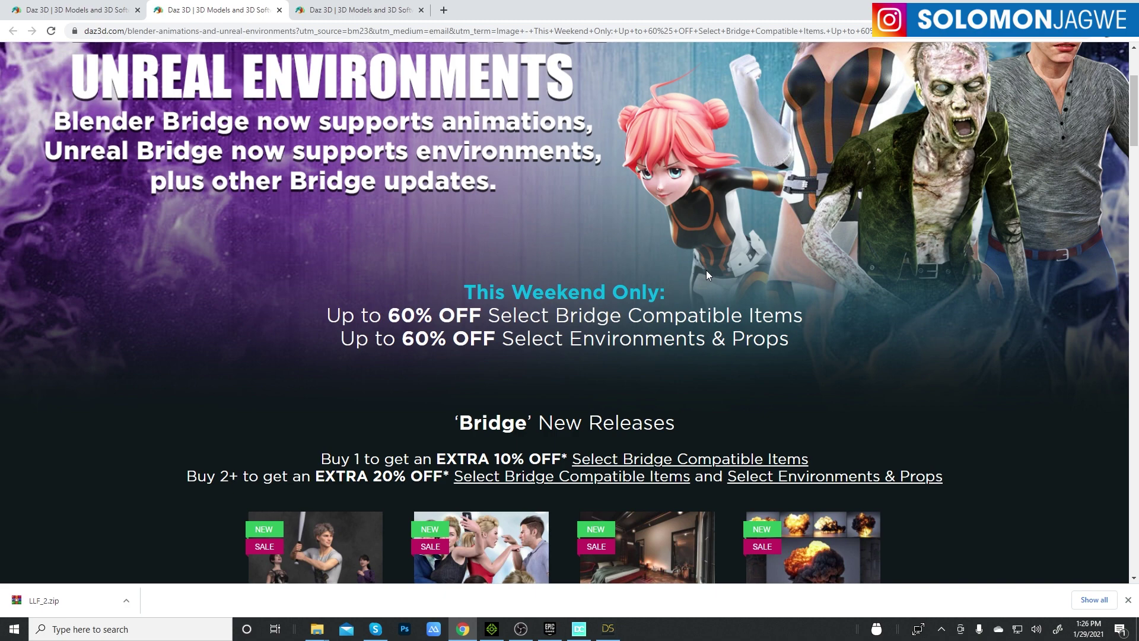
{"action": "scroll", "coordinate": [706, 274], "scroll_direction": "down", "scroll_amount": 1}
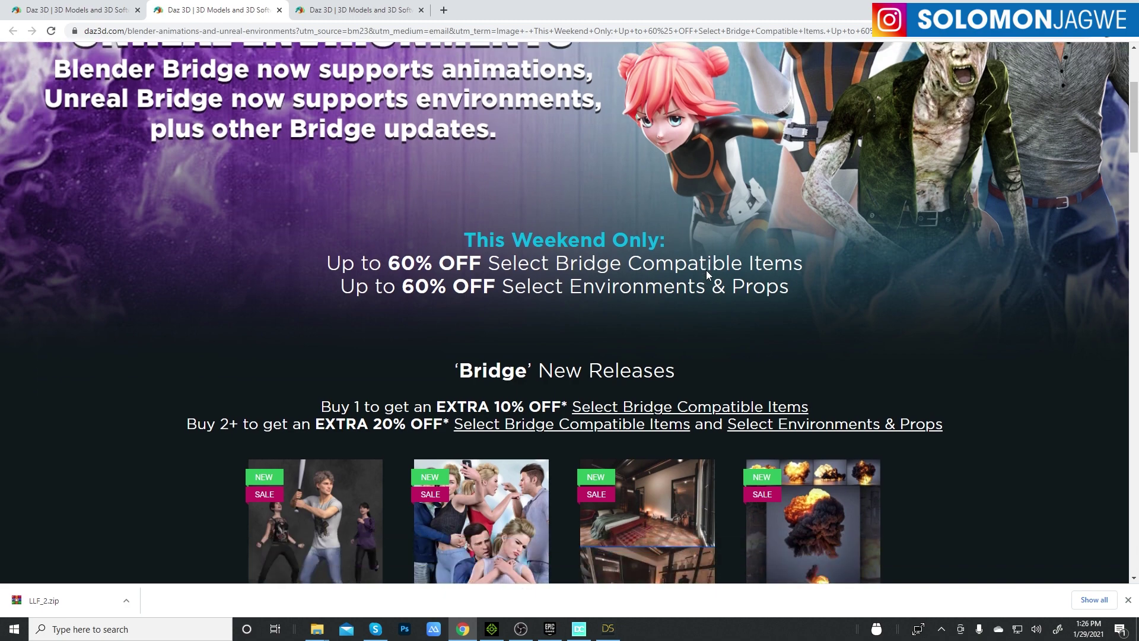
{"action": "scroll", "coordinate": [706, 274], "scroll_direction": "up", "scroll_amount": 4}
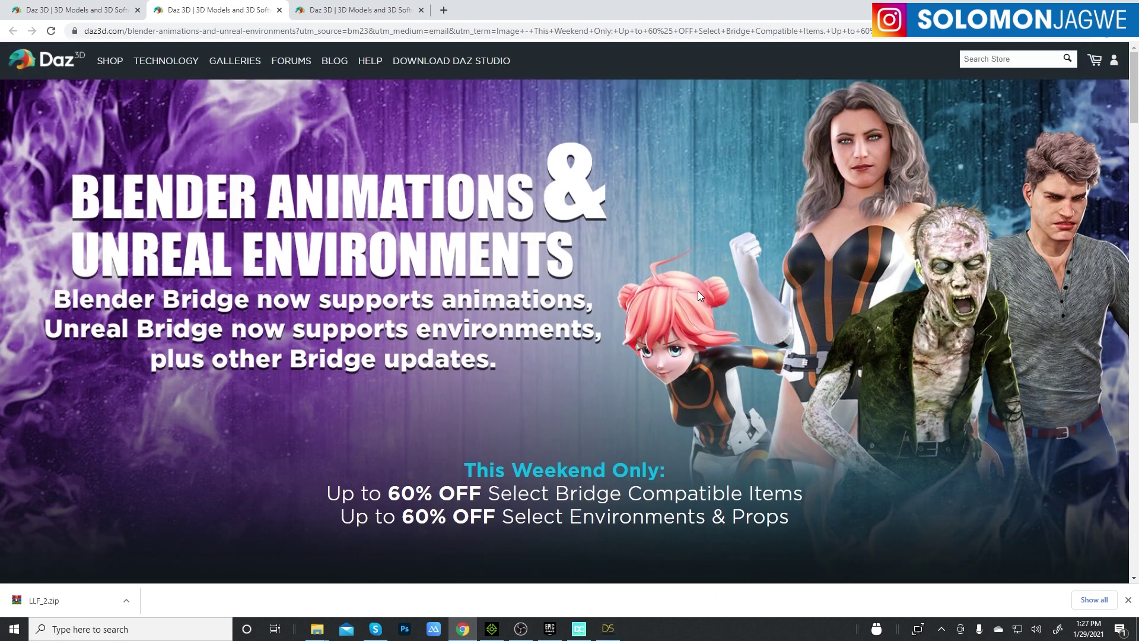
{"action": "scroll", "coordinate": [831, 254], "scroll_direction": "down", "scroll_amount": 1}
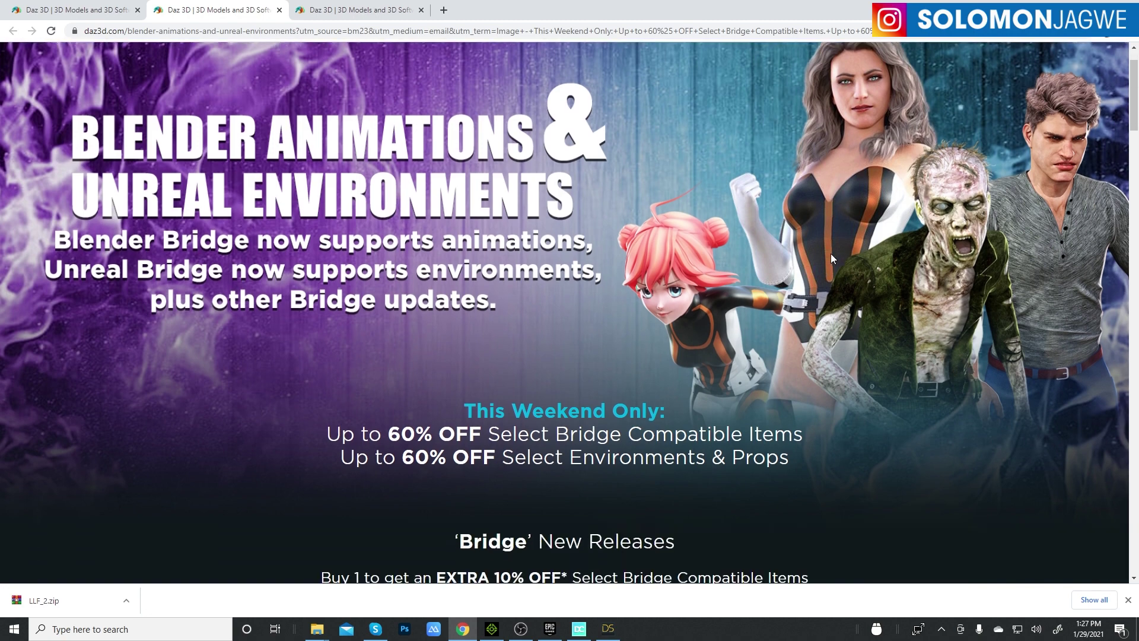
{"action": "scroll", "coordinate": [830, 254], "scroll_direction": "up", "scroll_amount": 1}
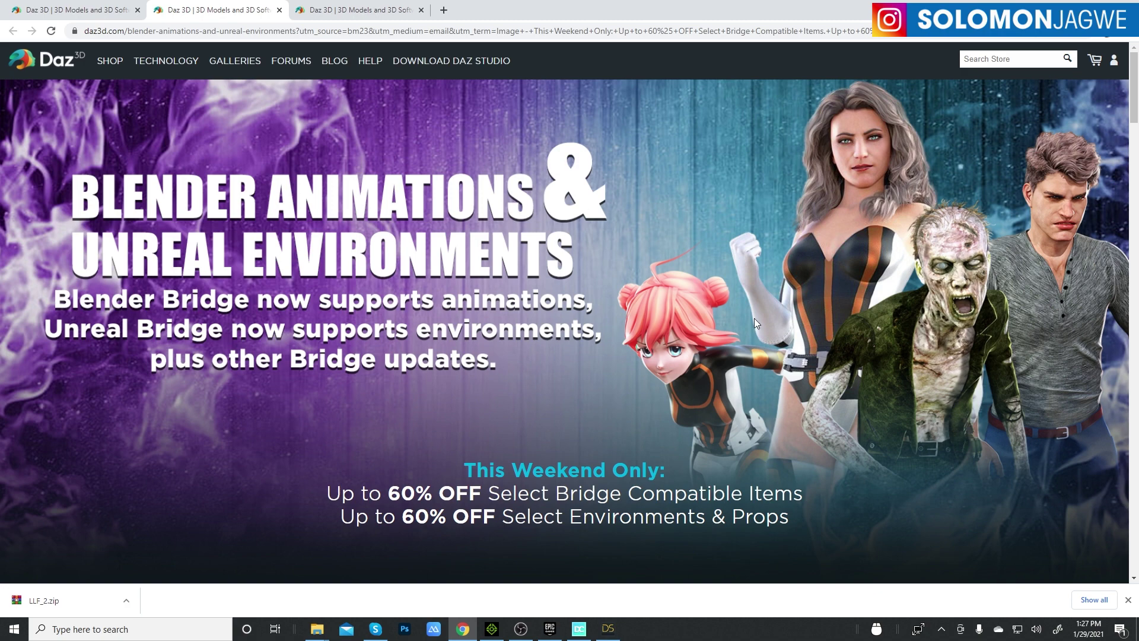
{"action": "scroll", "coordinate": [604, 302], "scroll_direction": "down", "scroll_amount": 2}
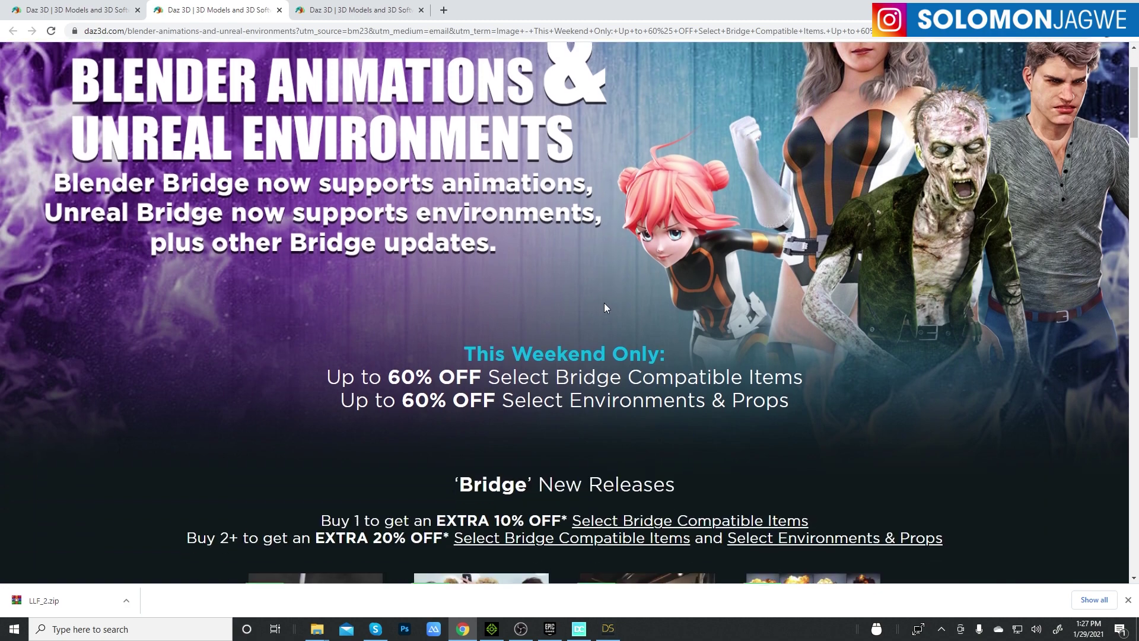
{"action": "scroll", "coordinate": [605, 300], "scroll_direction": "up", "scroll_amount": 2}
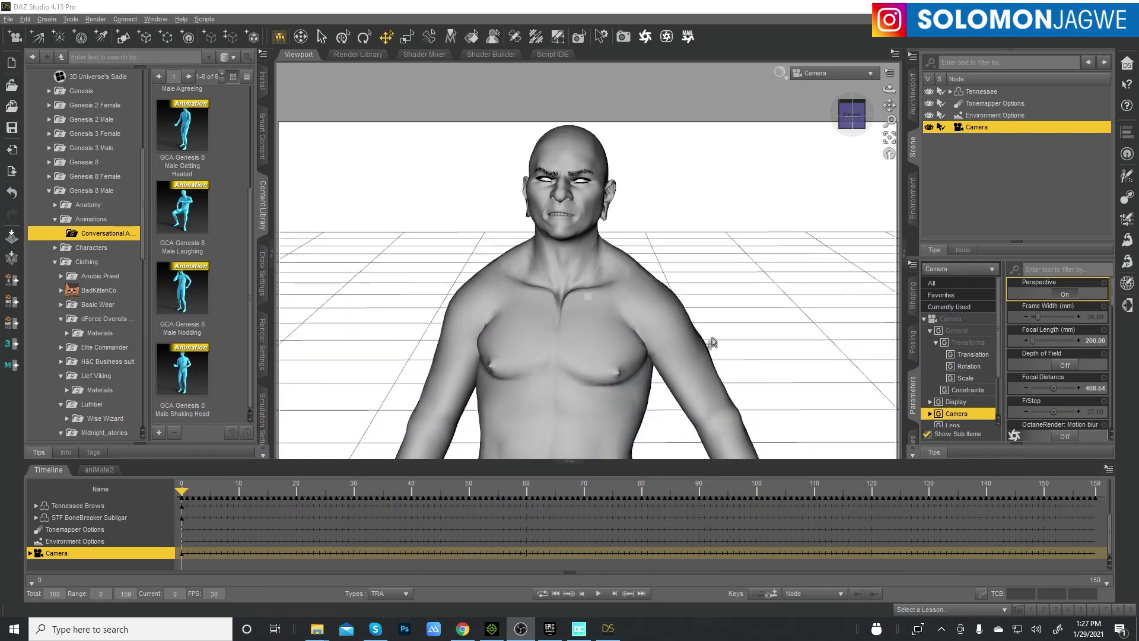
Step: Preview the character's animation through the scene camera in DAZ Studio, and switch the viewport to Perspective View
{"action": "left_click", "coordinate": [598, 593]}
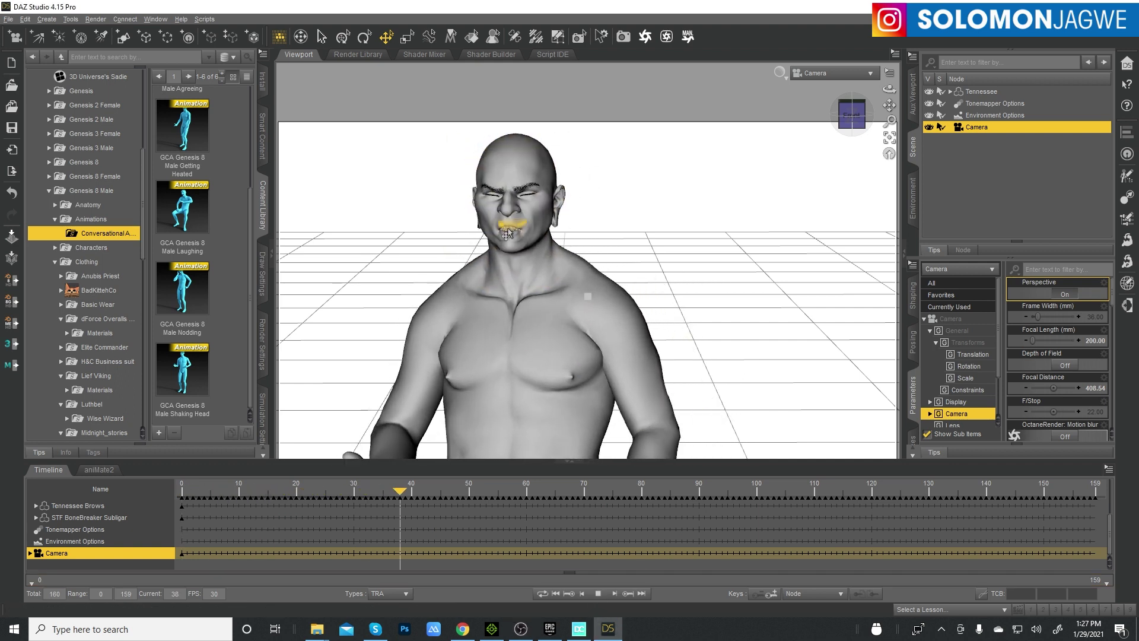
{"action": "left_click", "coordinate": [598, 593]}
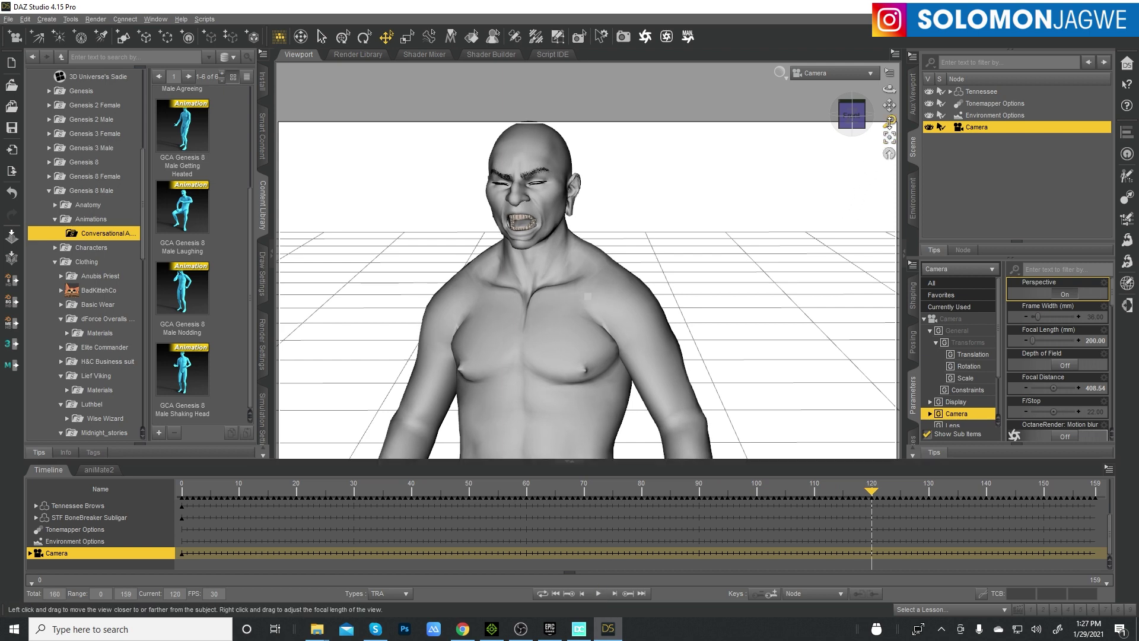
{"action": "left_click", "coordinate": [830, 73]}
{"action": "left_click", "coordinate": [826, 84]}
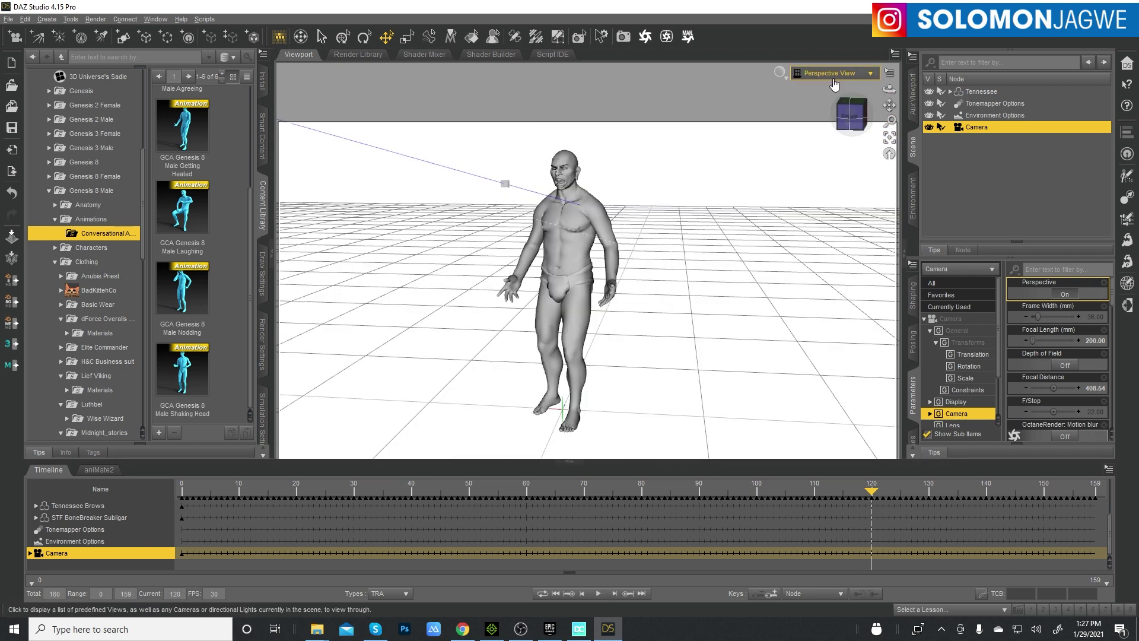
Step: Play the animation in the perspective view and inspect the full figure from different angles
{"action": "left_click_drag", "start_coordinate": [889, 105], "coordinate": [861, 106]}
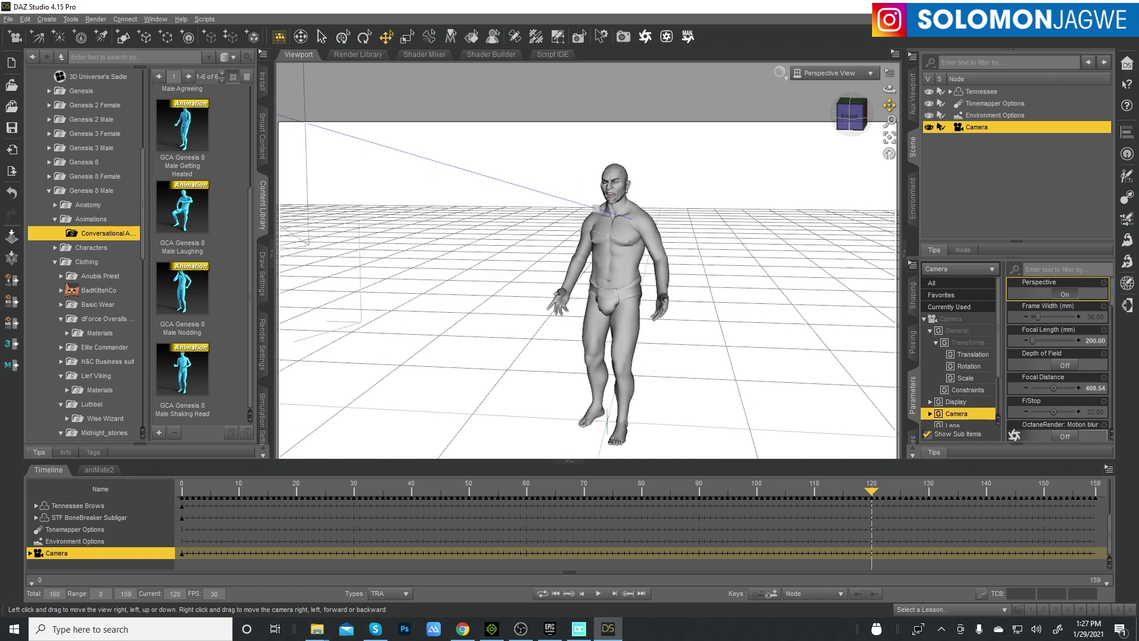
{"action": "left_click", "coordinate": [598, 593]}
{"action": "mouse_move", "coordinate": [889, 88]}
{"action": "left_mouse_down"}
{"action": "mouse_move", "coordinate": [896, 98]}
{"action": "mouse_move", "coordinate": [890, 88]}
{"action": "left_mouse_up"}
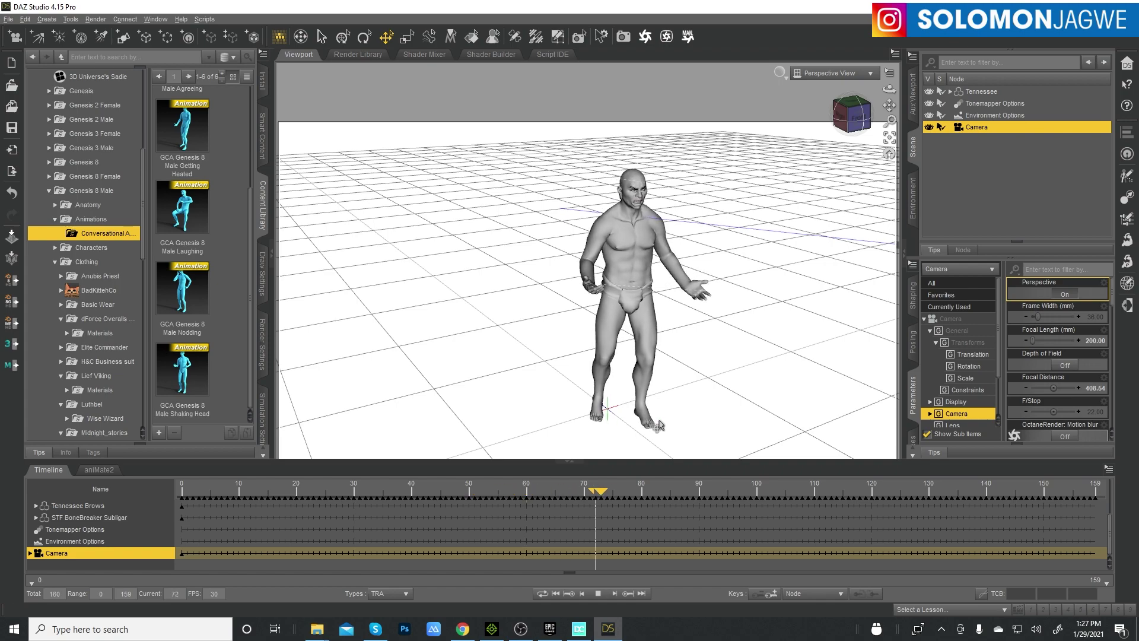
{"action": "left_click_drag", "start_coordinate": [889, 88], "coordinate": [884, 89]}
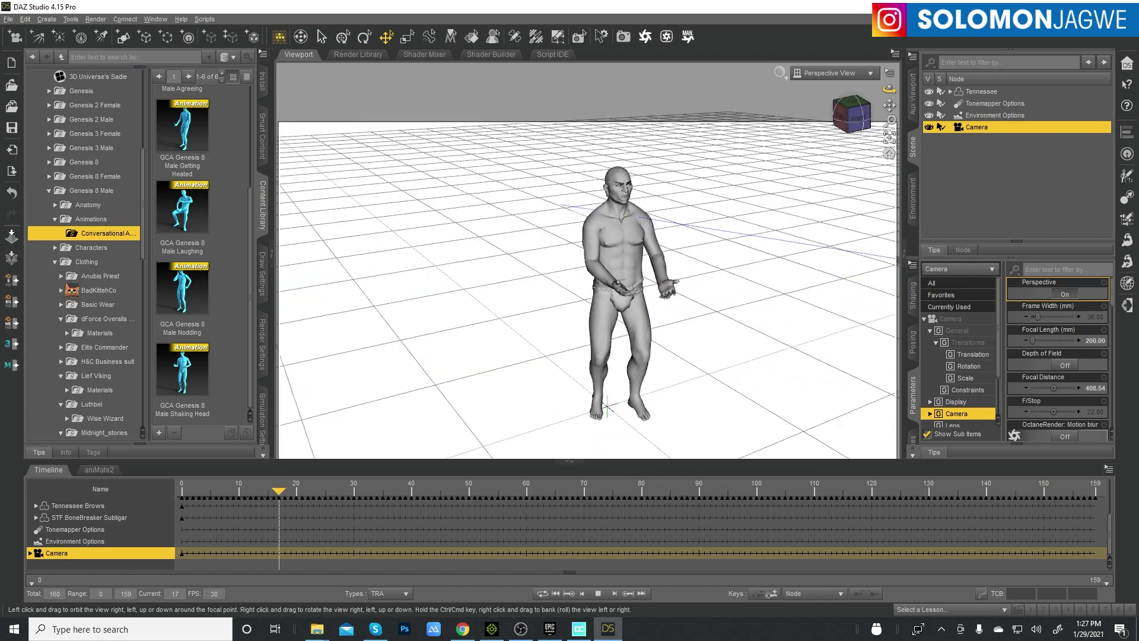
Step: Select the character's head and frame it from the front to examine the facial animation
{"action": "left_click", "coordinate": [626, 190]}
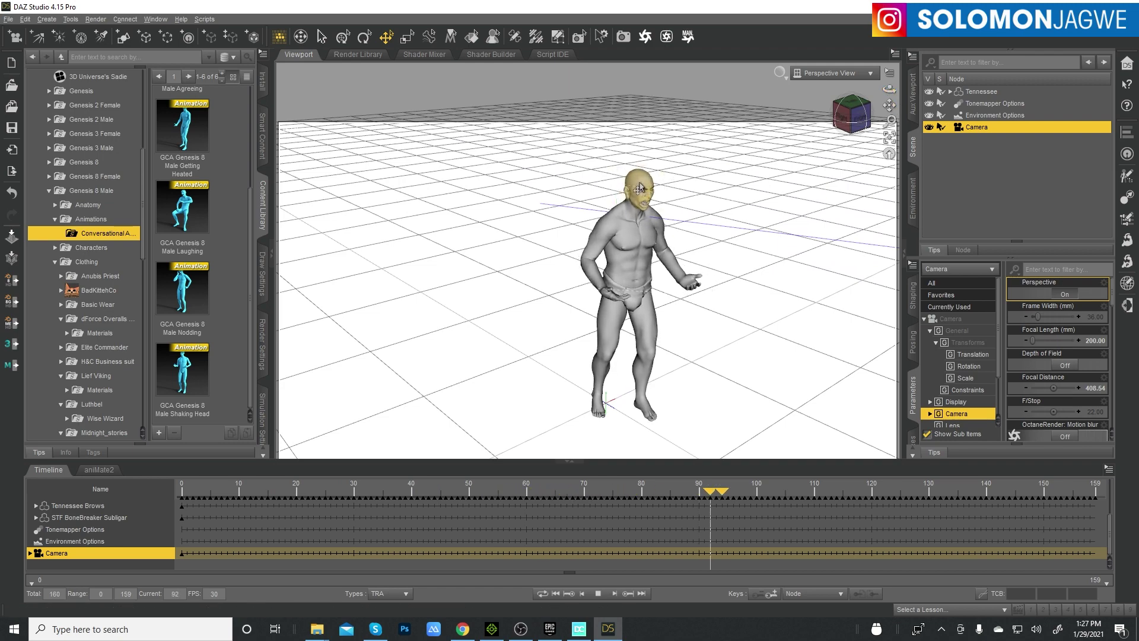
{"action": "key", "text": "f"}
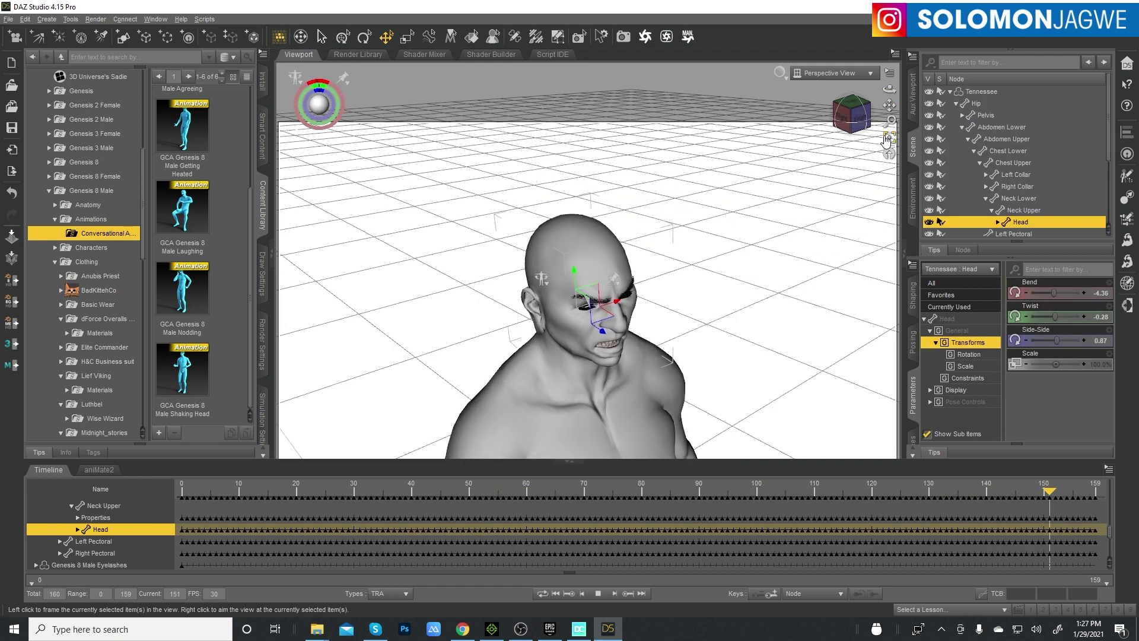
{"action": "left_click_drag", "start_coordinate": [887, 106], "coordinate": [889, 107]}
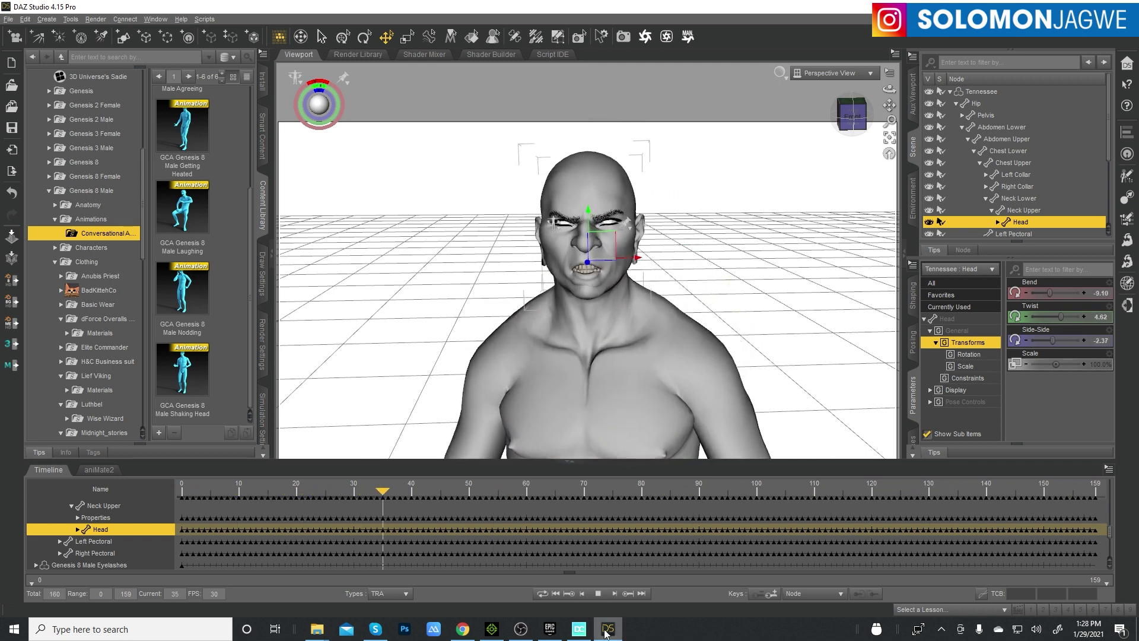
Step: Switch to DazCentral and review the version details of the Cinema 4D, 3ds Max, Blender, Maya and Unreal bridges, and return to DAZ Studio
{"action": "mouse_move", "coordinate": [595, 637]}
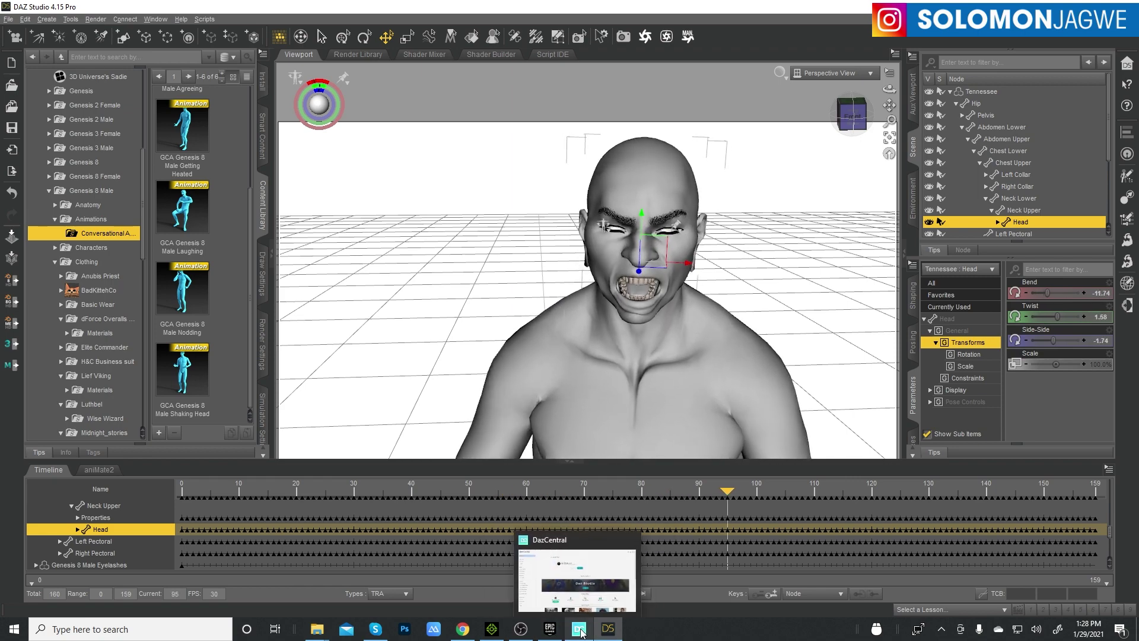
{"action": "left_click", "coordinate": [580, 631]}
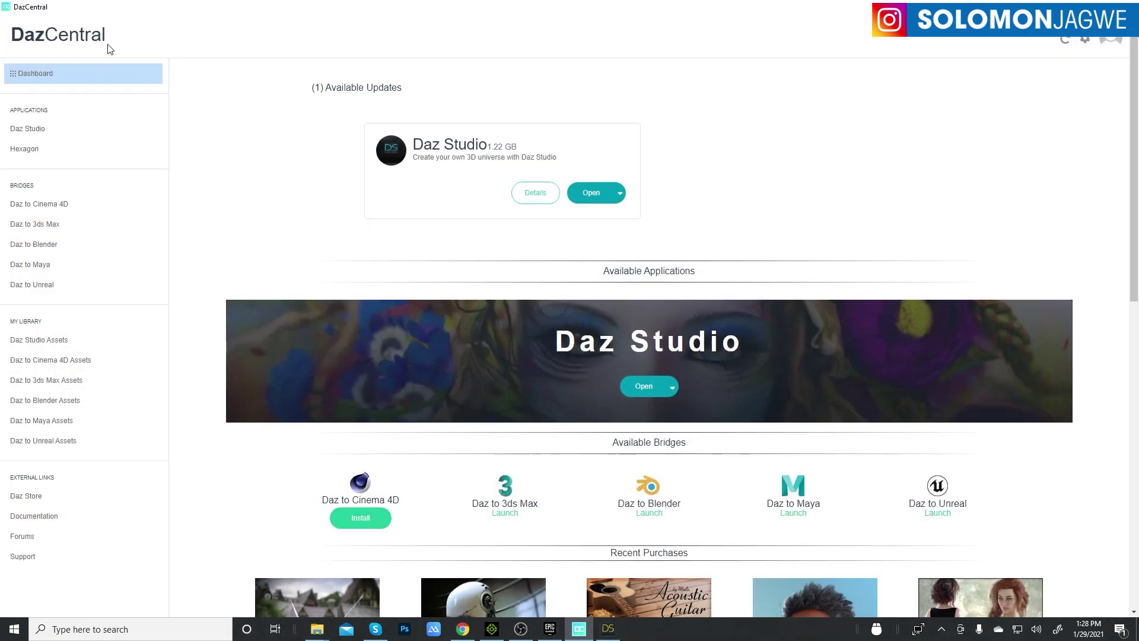
{"action": "left_click", "coordinate": [111, 78]}
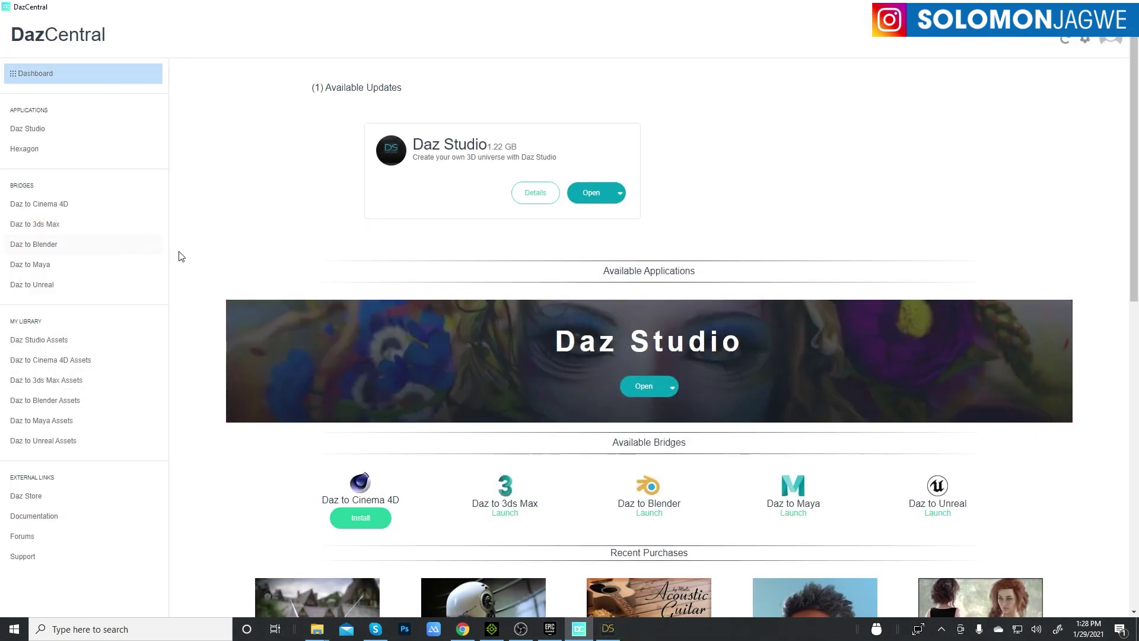
{"action": "left_click", "coordinate": [39, 205]}
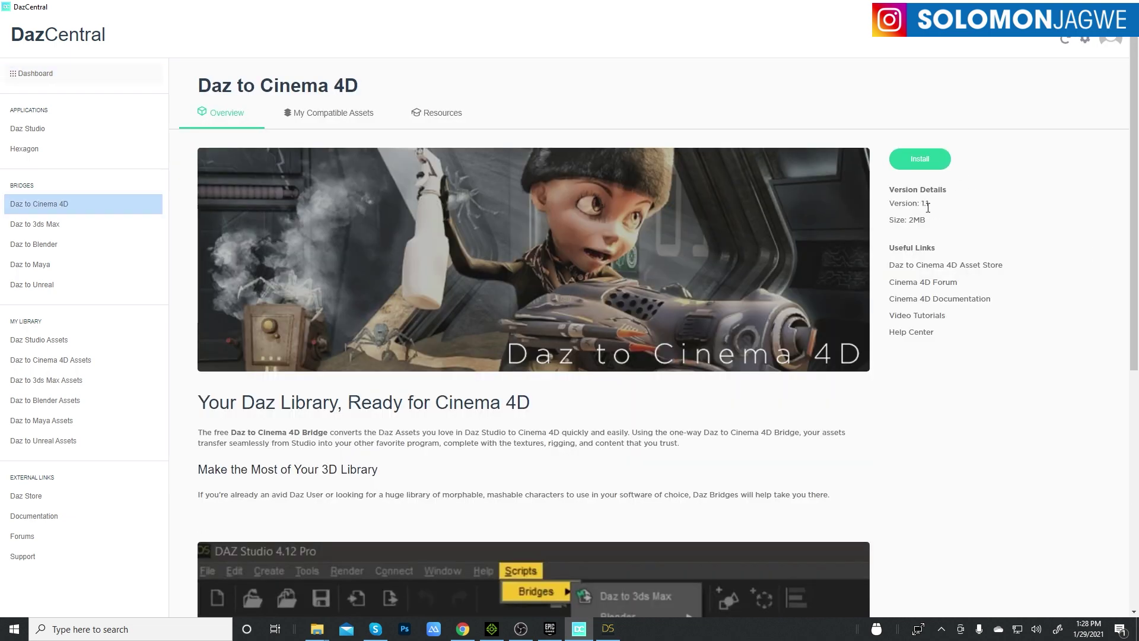
{"action": "left_click", "coordinate": [45, 226]}
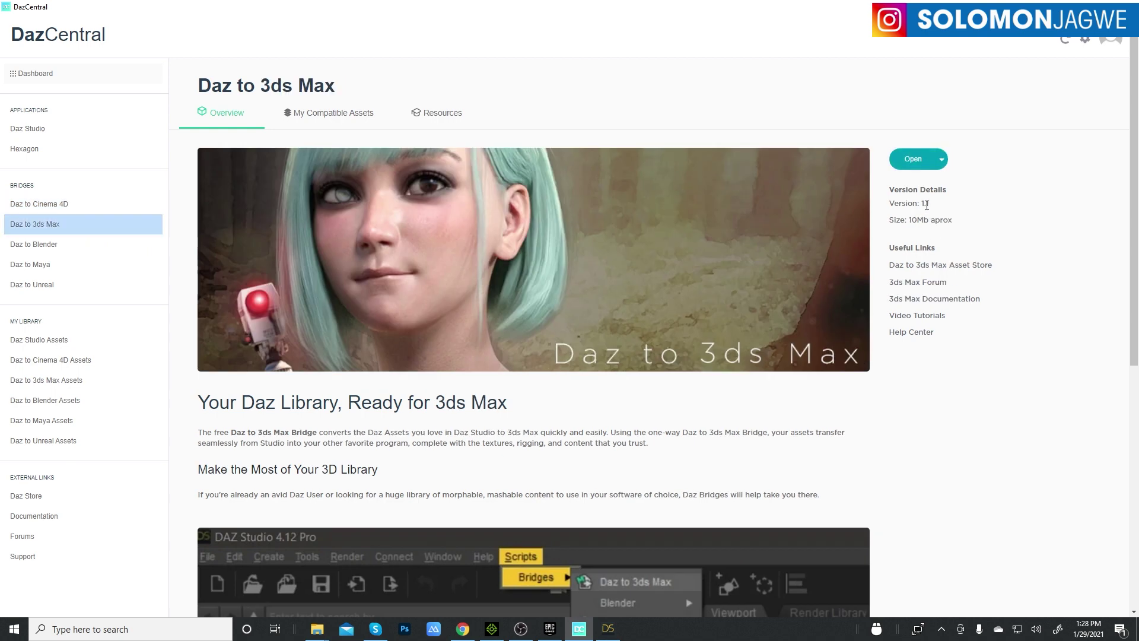
{"action": "left_click", "coordinate": [37, 248]}
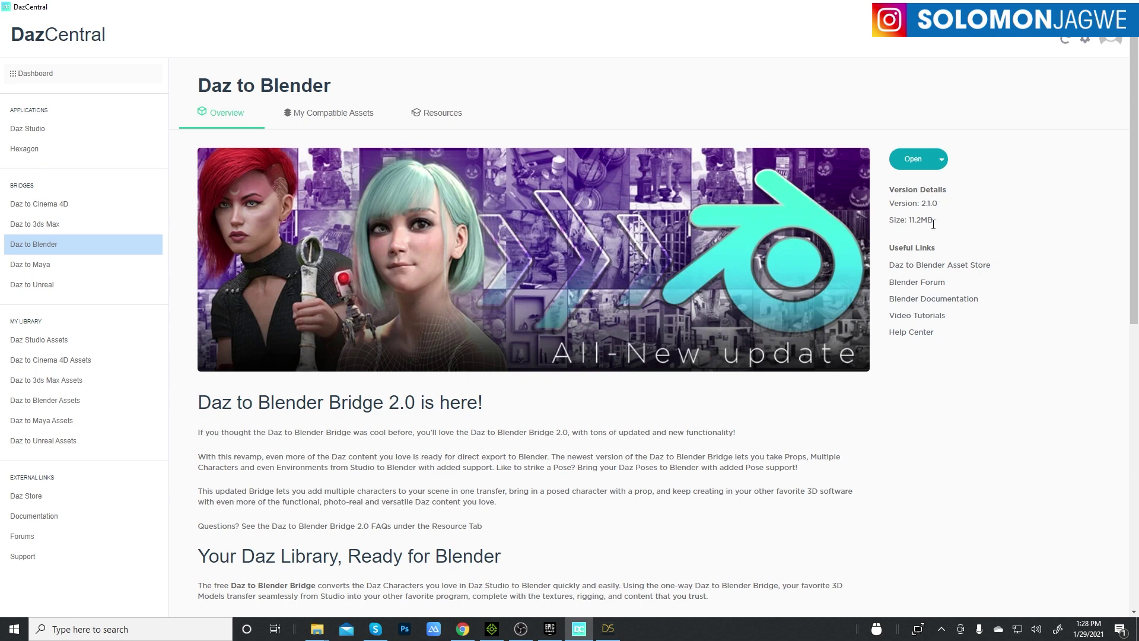
{"action": "left_click", "coordinate": [42, 267]}
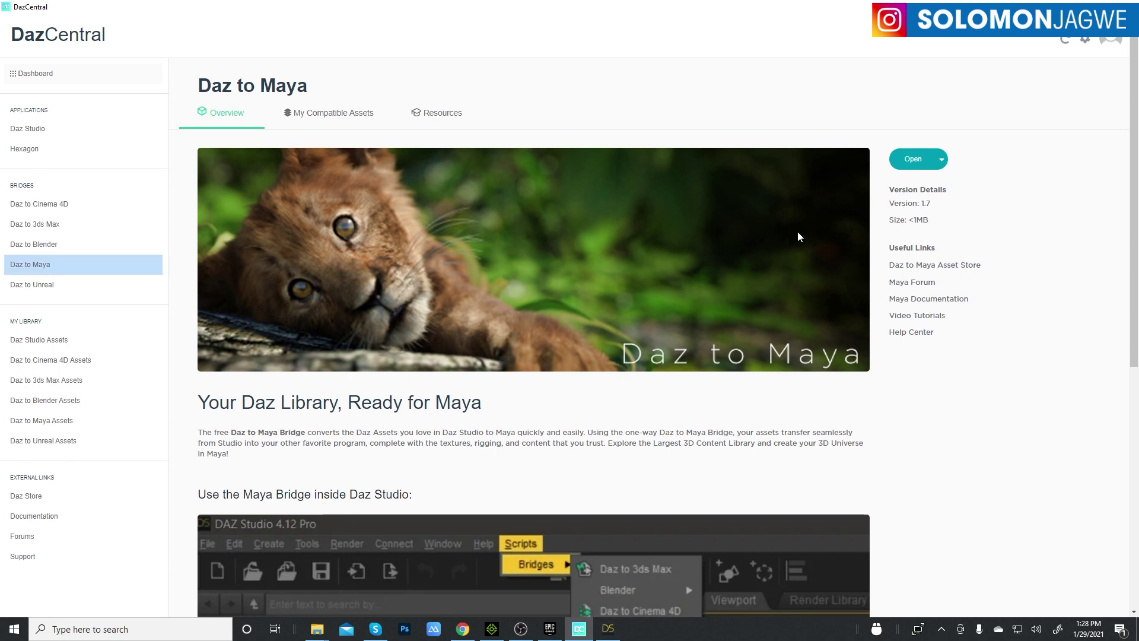
{"action": "left_click", "coordinate": [31, 287]}
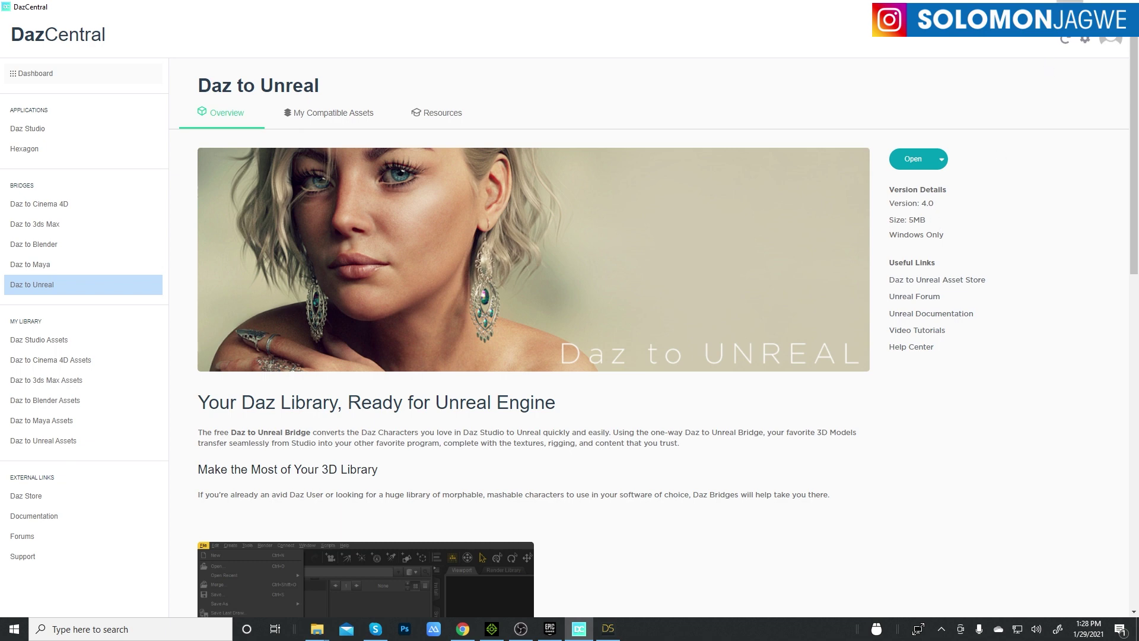
{"action": "left_click", "coordinate": [1070, 6]}
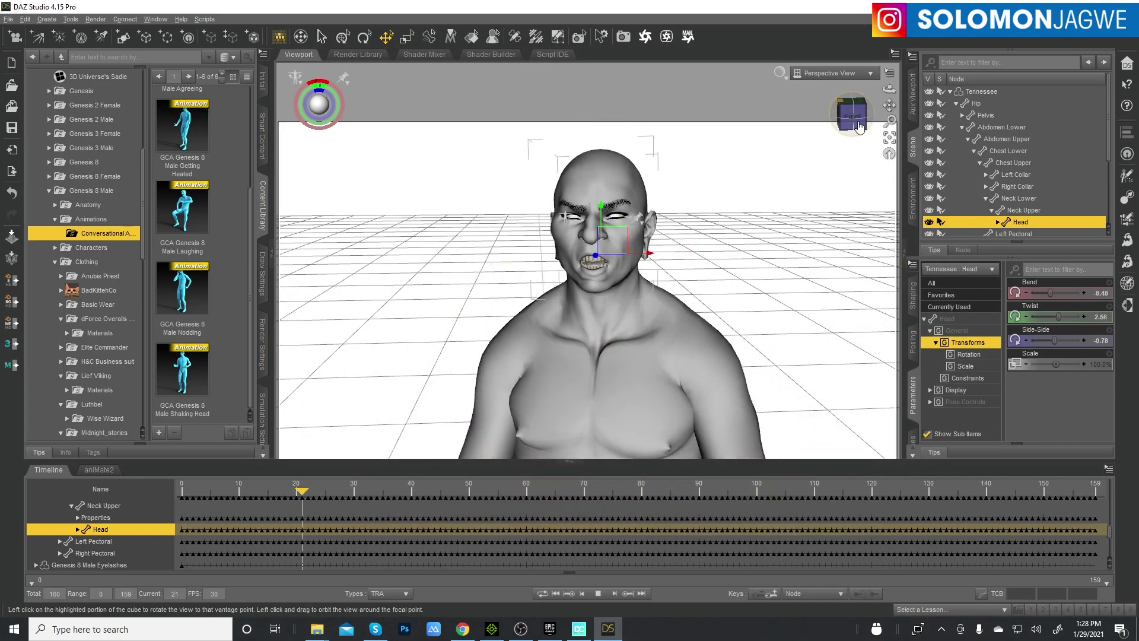
Step: Stop the playback, return the timeline to frame 0 and select the whole Tennessee figure with its hierarchy collapsed
{"action": "left_click", "coordinate": [599, 601]}
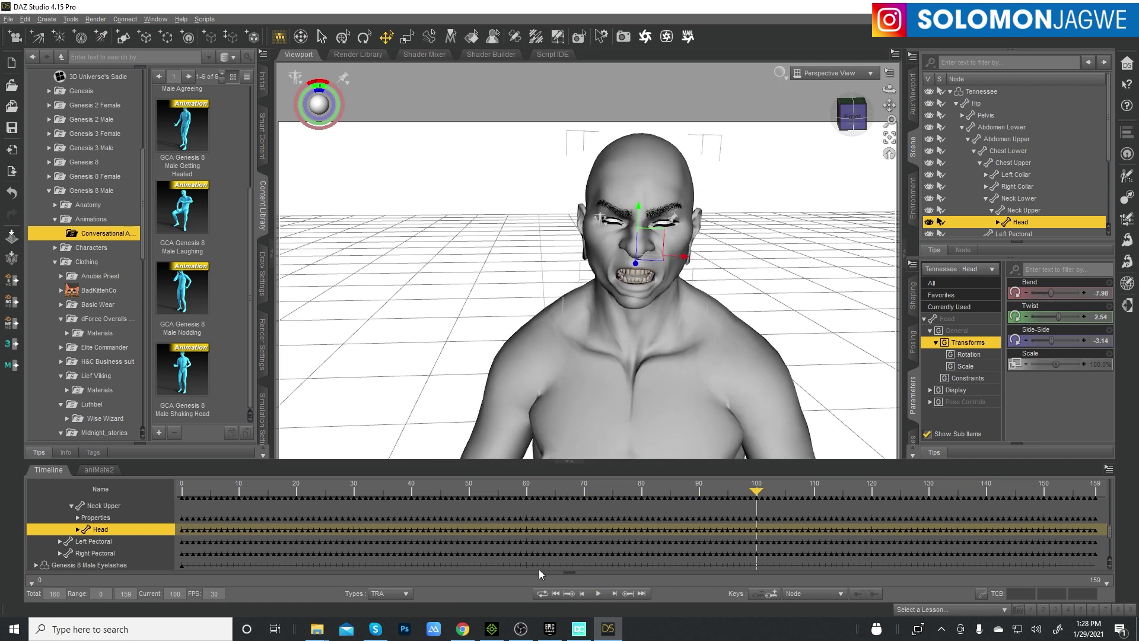
{"action": "left_click", "coordinate": [556, 594]}
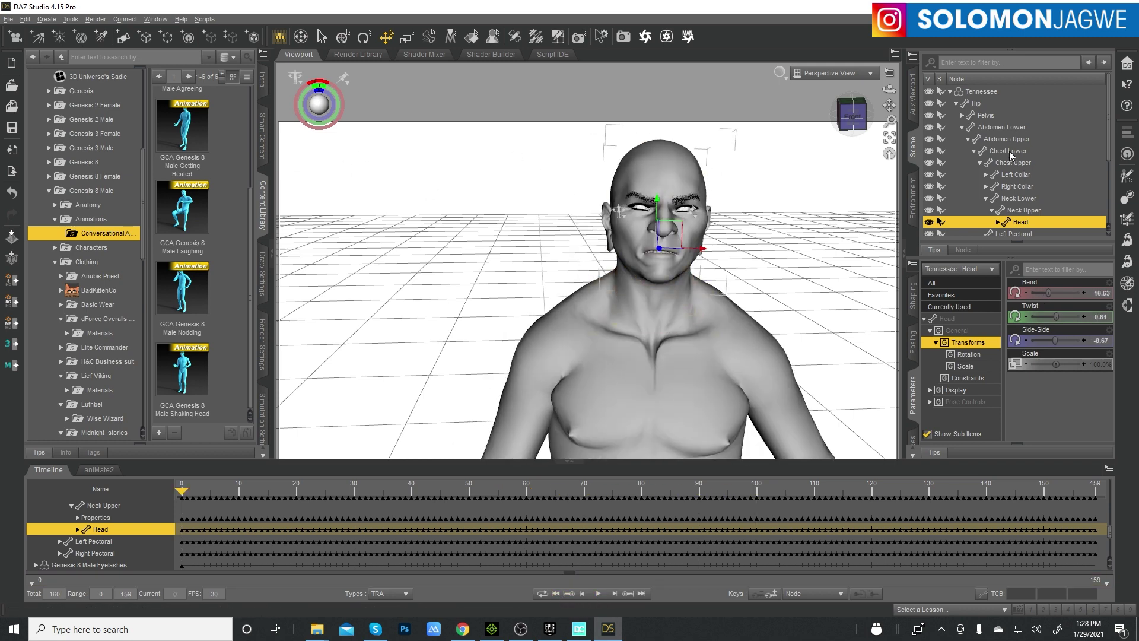
{"action": "left_click", "coordinate": [981, 92]}
{"action": "left_click", "coordinate": [950, 91]}
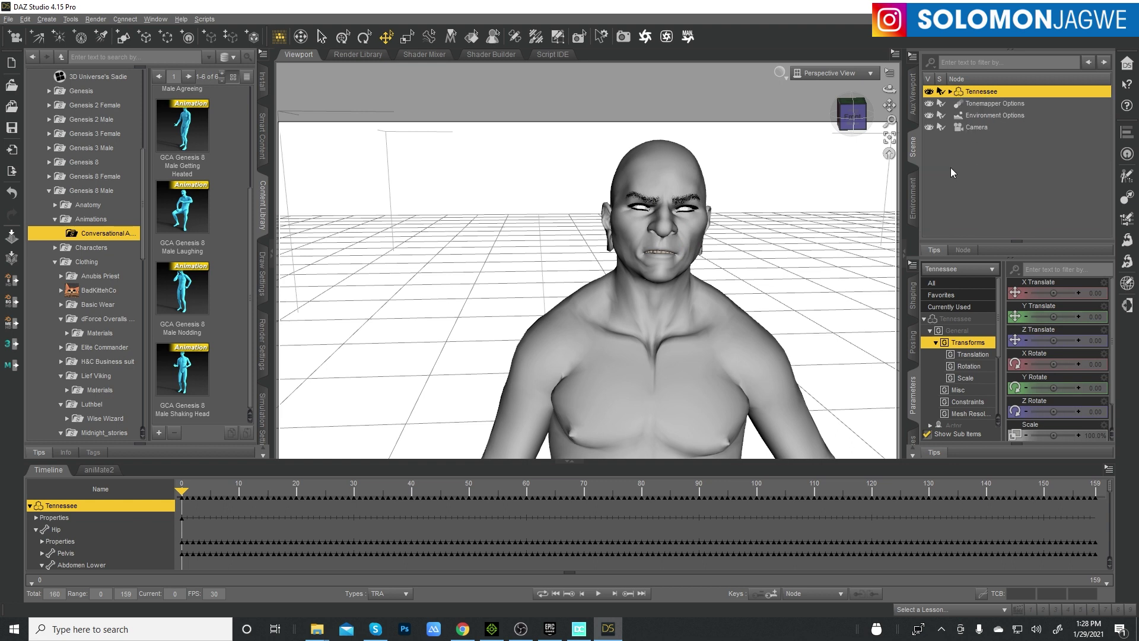
Step: Locate the Daz to Blender script among the installed bridge scripts
{"action": "left_click", "coordinate": [203, 19]}
{"action": "mouse_move", "coordinate": [212, 35]}
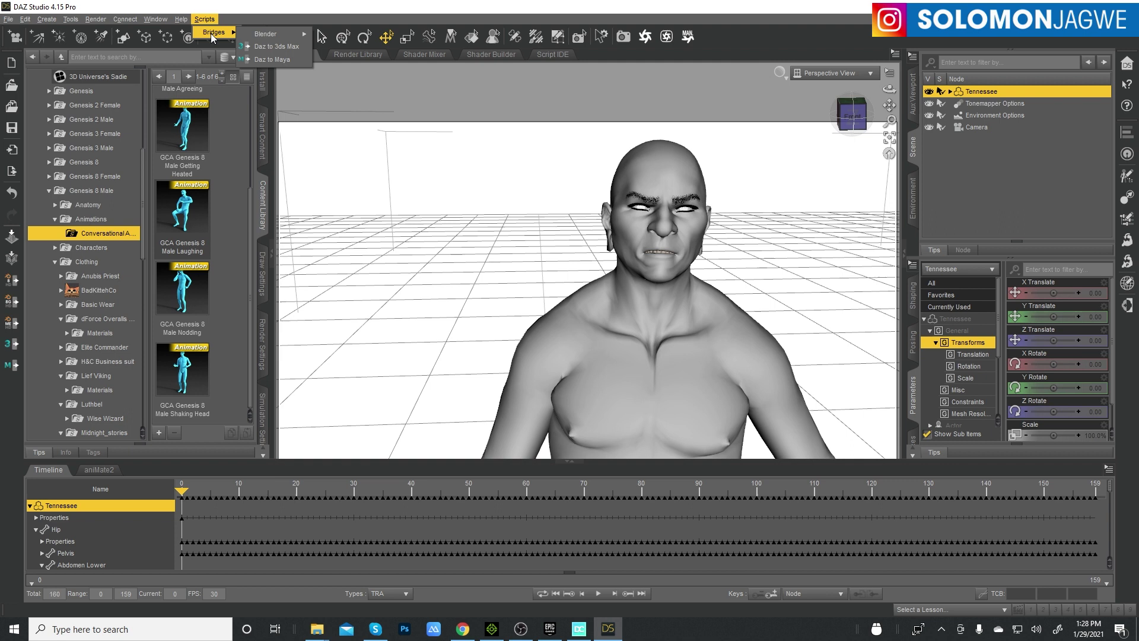
{"action": "mouse_move", "coordinate": [277, 38]}
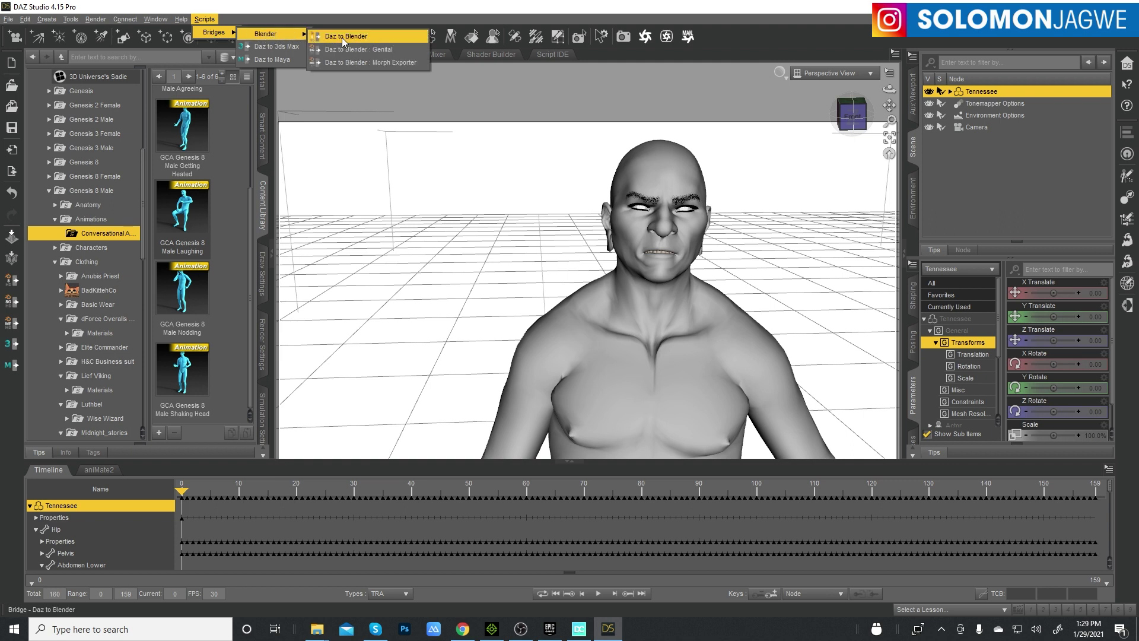
{"action": "left_click", "coordinate": [12, 409]}
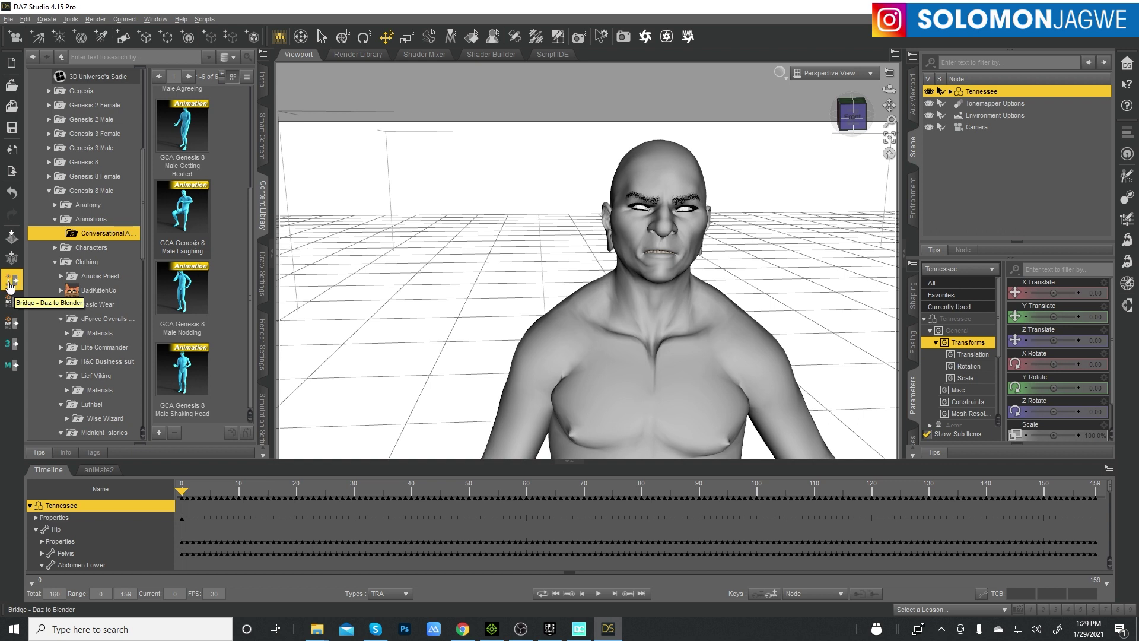
{"action": "left_click", "coordinate": [204, 20]}
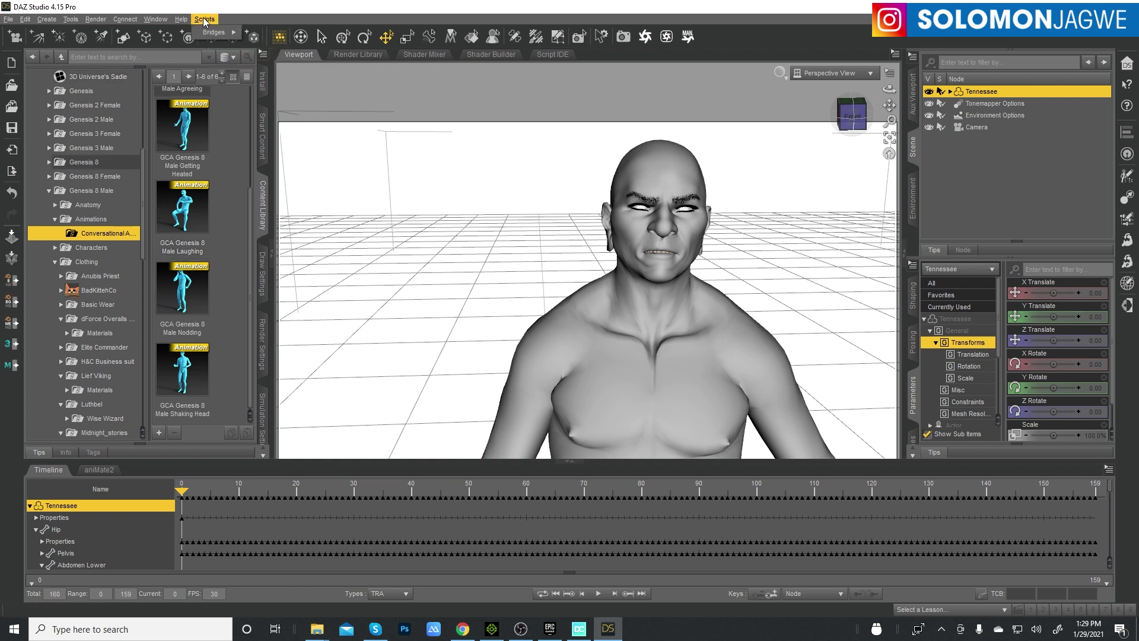
{"action": "mouse_move", "coordinate": [214, 32]}
{"action": "mouse_move", "coordinate": [270, 37]}
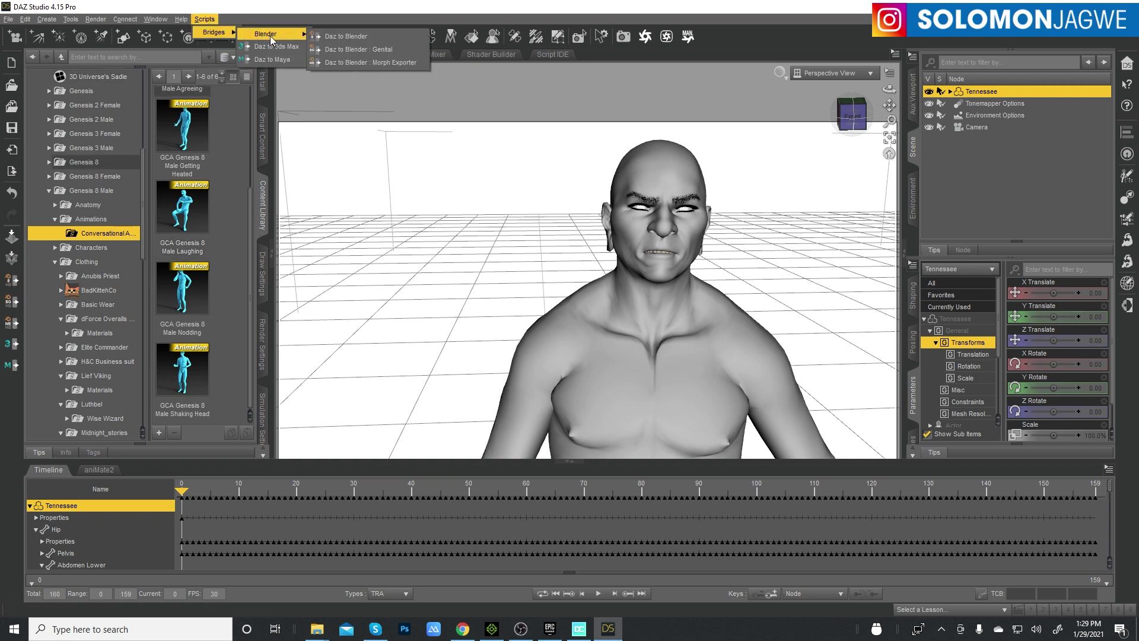
{"action": "left_click", "coordinate": [359, 37]}
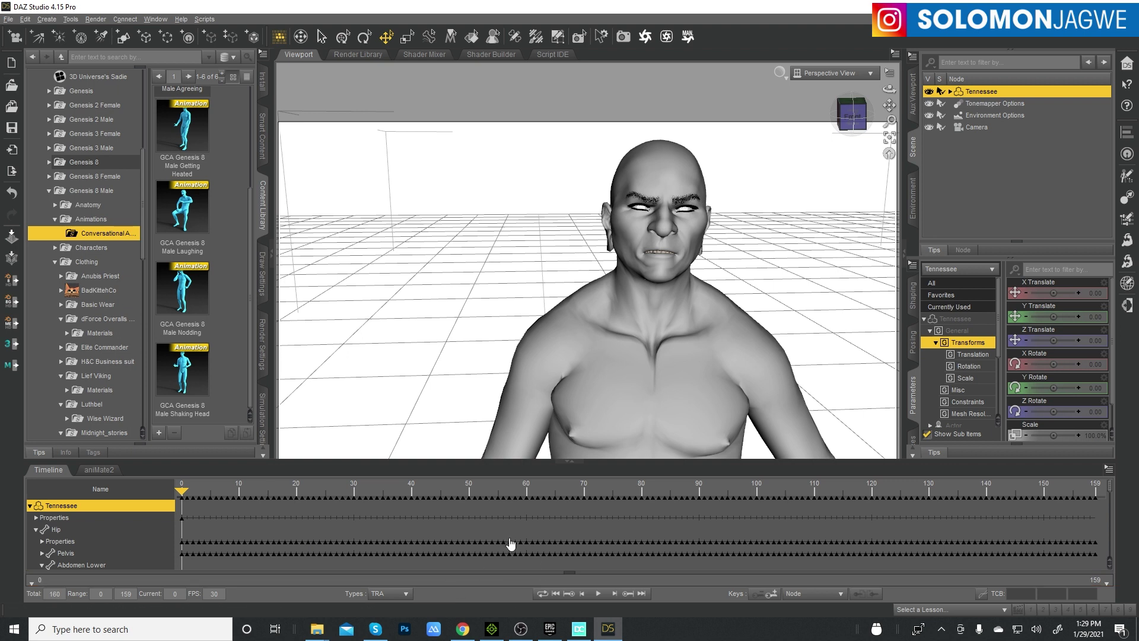
Step: Play back the character's facial animation in the viewport and stop it
{"action": "left_click", "coordinate": [598, 594]}
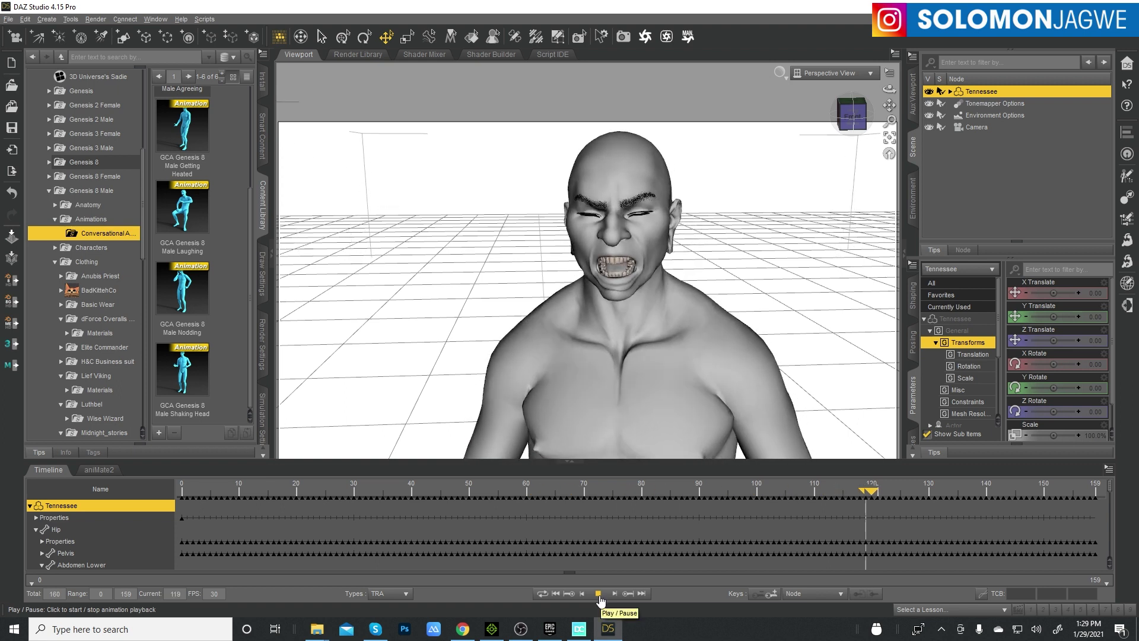
{"action": "left_click", "coordinate": [598, 594]}
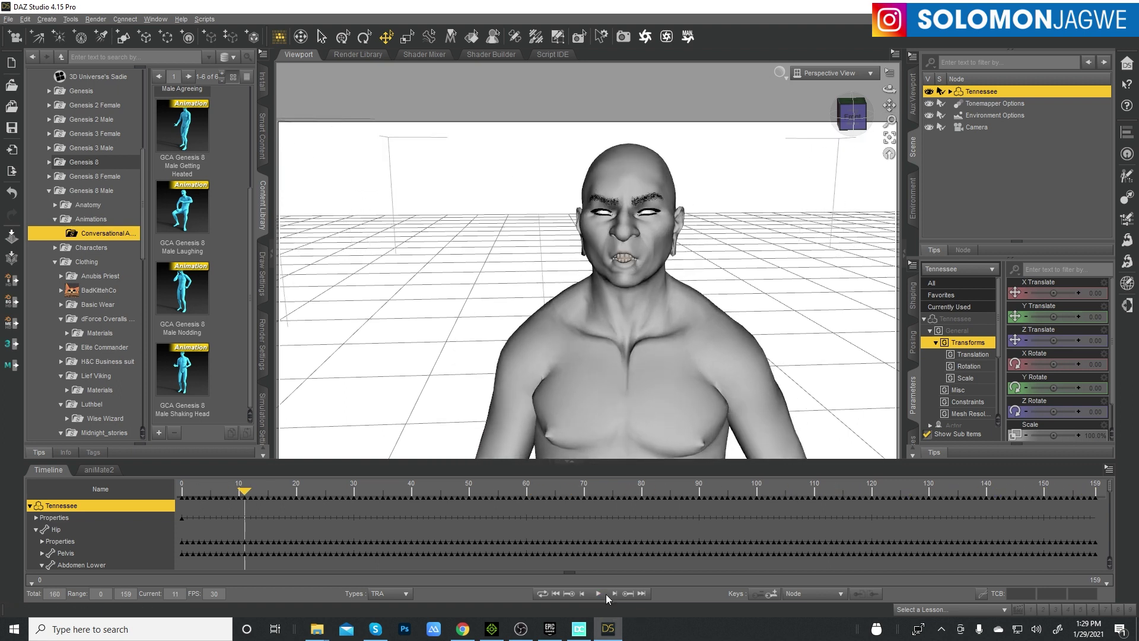
{"action": "left_click", "coordinate": [202, 19]}
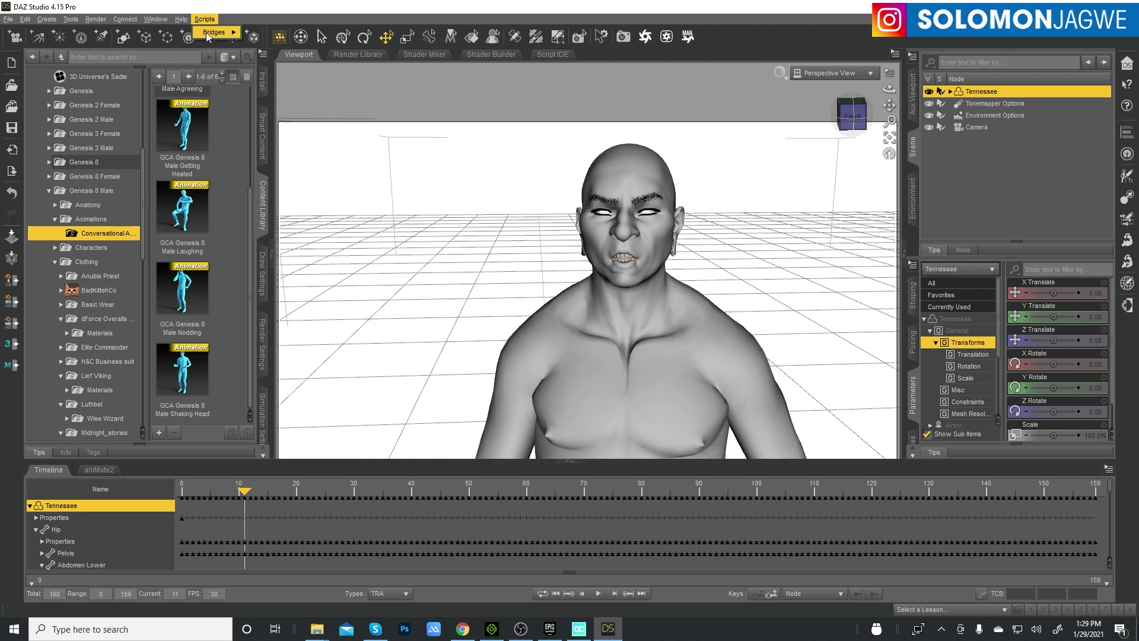
{"action": "mouse_move", "coordinate": [215, 32]}
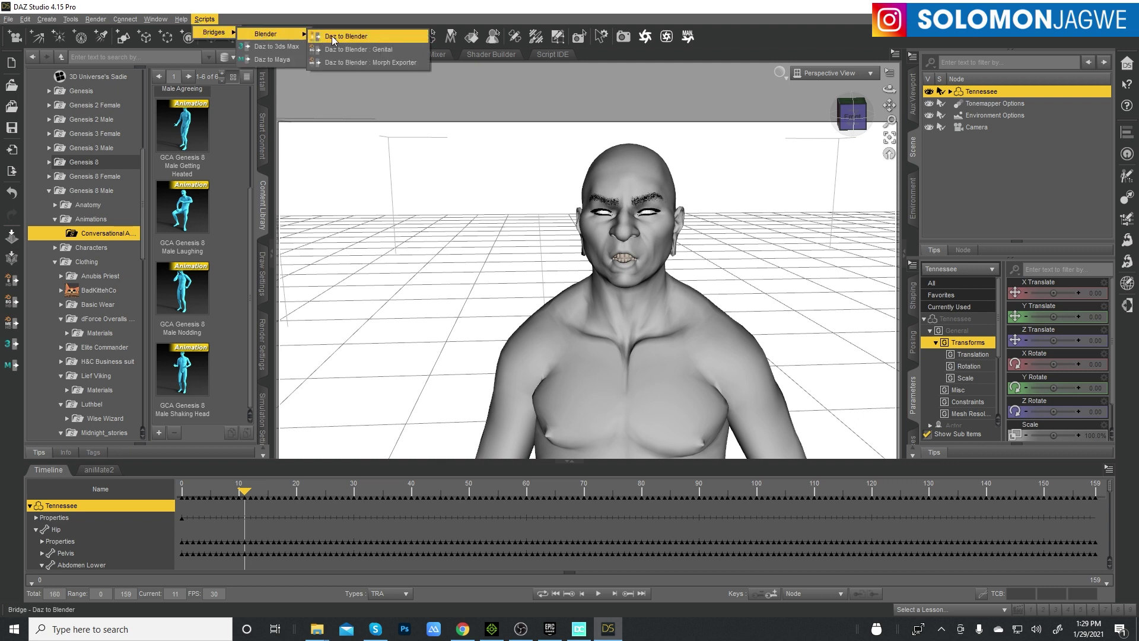
{"action": "left_click", "coordinate": [362, 39]}
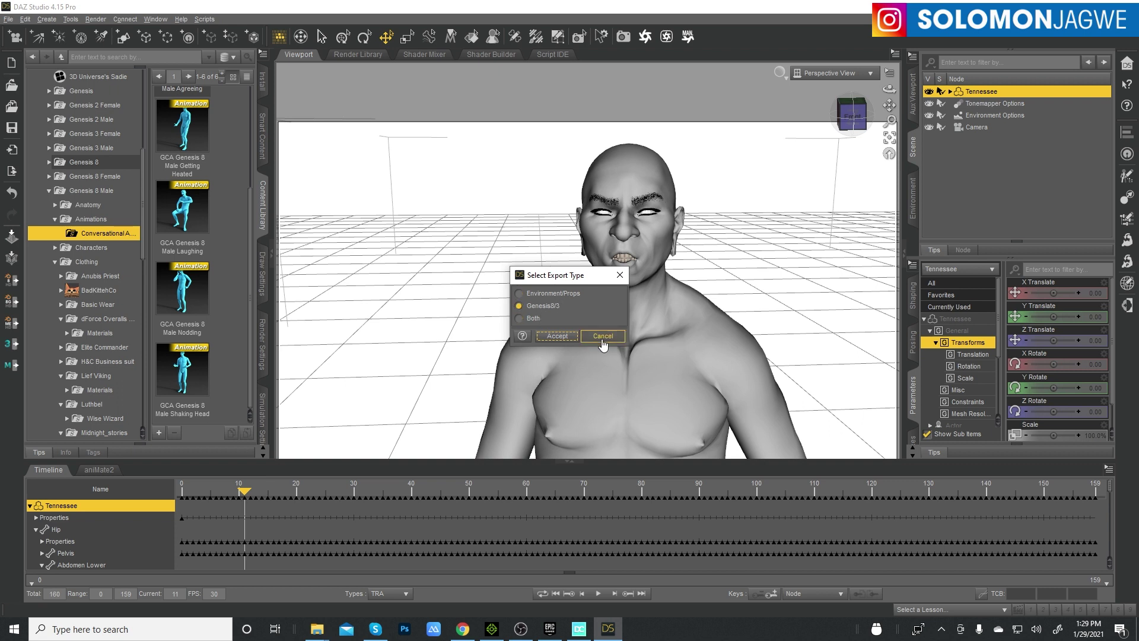
{"action": "left_click", "coordinate": [596, 337]}
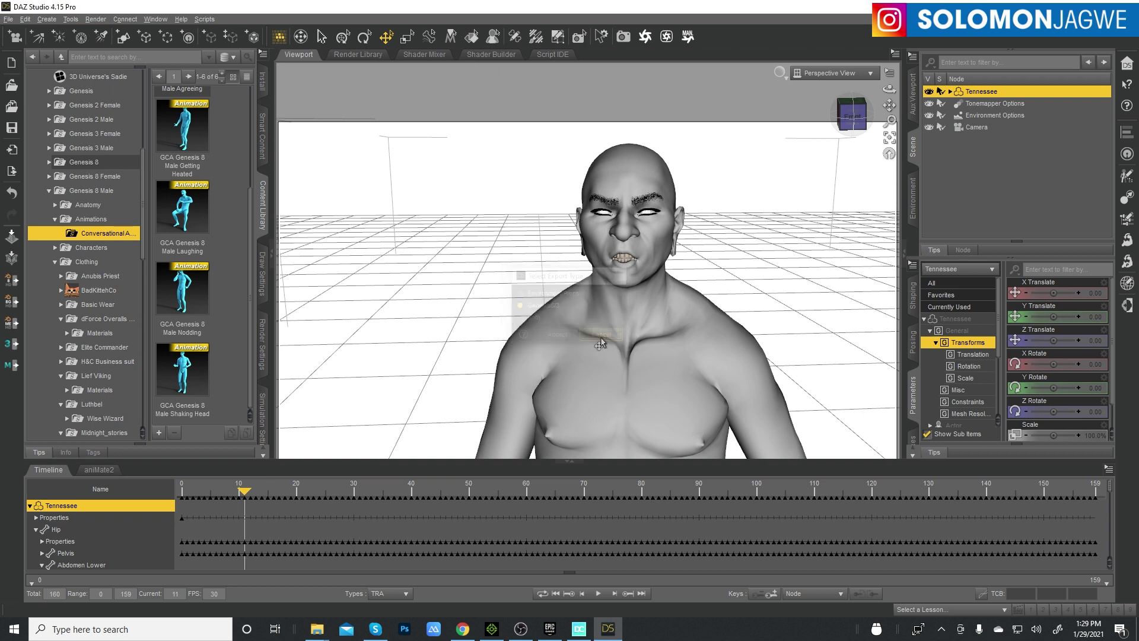
Step: Return the timeline to frame 0 and start the Daz to Blender export with the Genesis8/3 export type
{"action": "left_click", "coordinate": [555, 593]}
{"action": "left_click", "coordinate": [204, 22]}
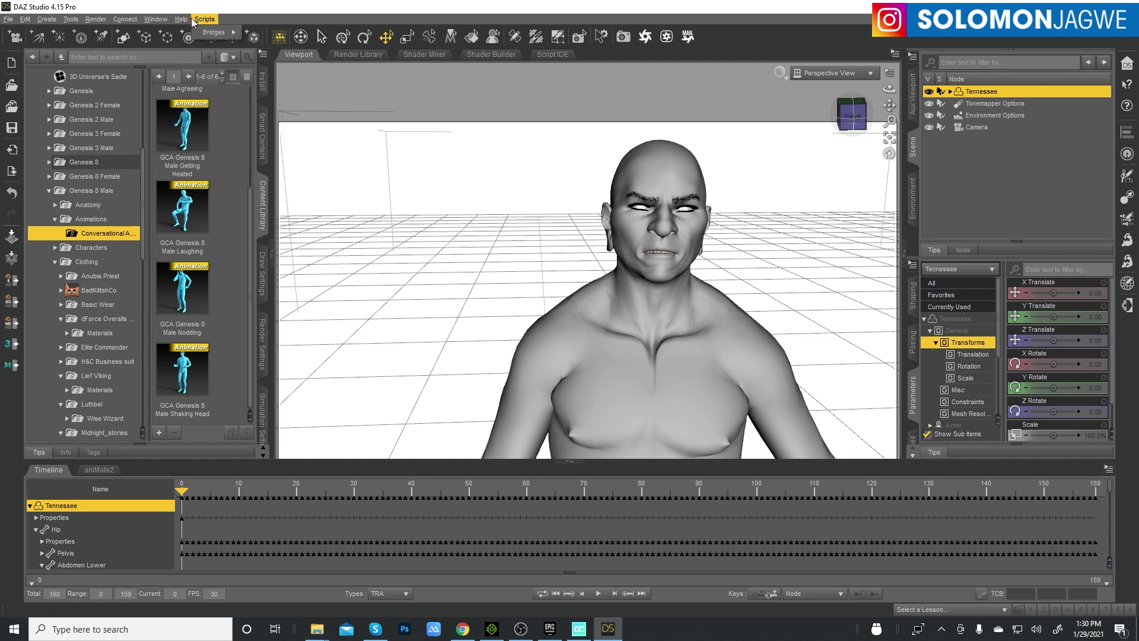
{"action": "mouse_move", "coordinate": [203, 33]}
{"action": "mouse_move", "coordinate": [267, 34]}
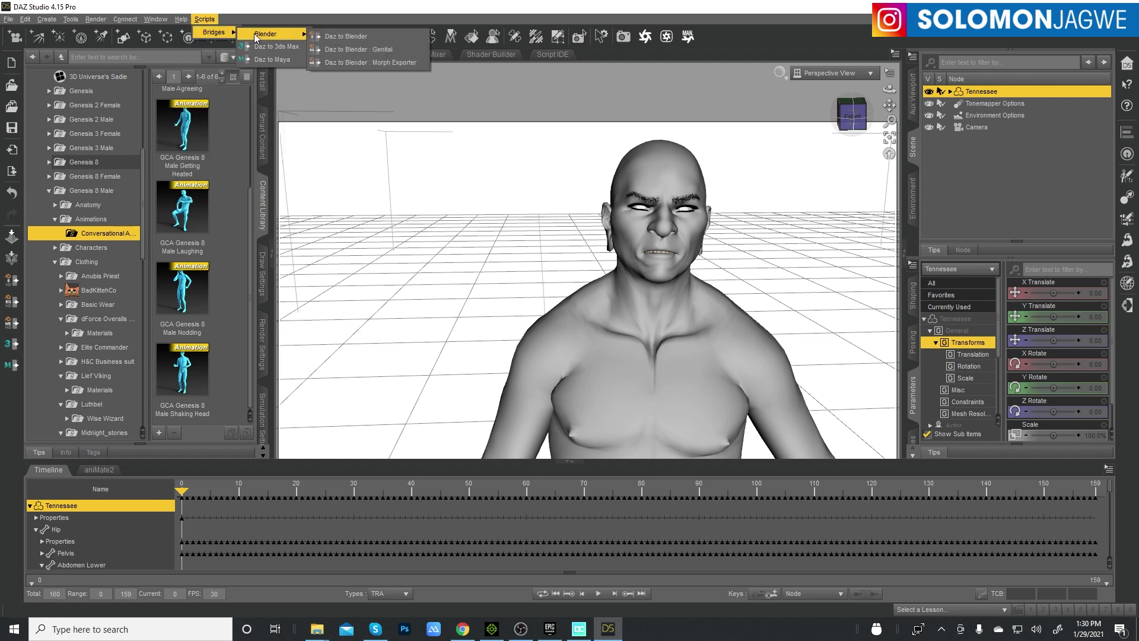
{"action": "left_click", "coordinate": [357, 37]}
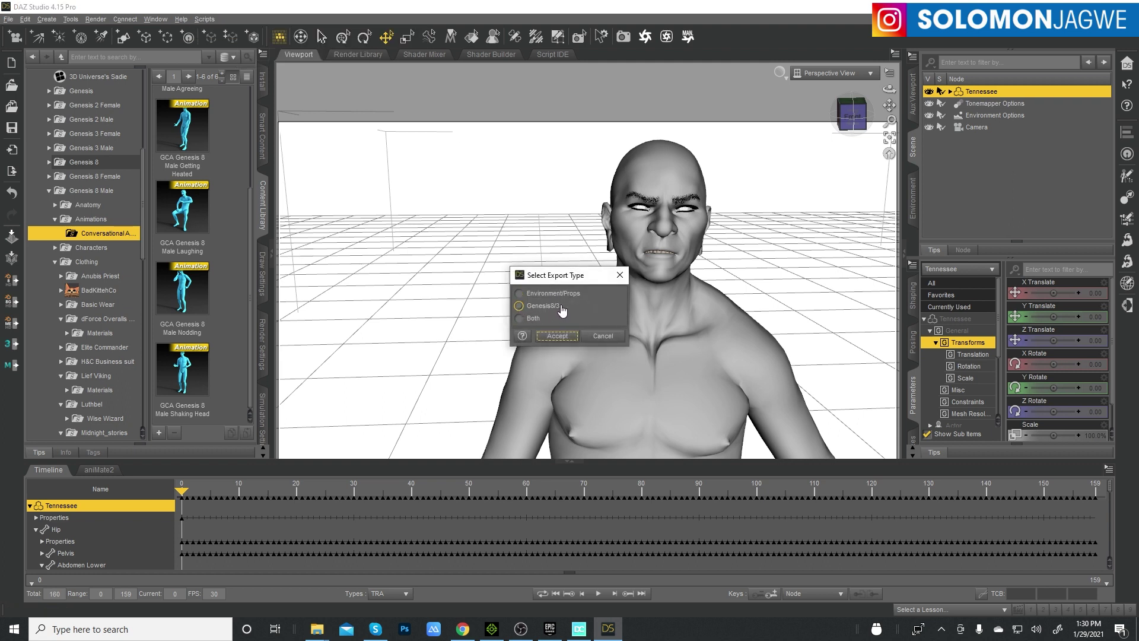
{"action": "left_click", "coordinate": [519, 306]}
{"action": "left_click", "coordinate": [557, 338]}
{"action": "left_click", "coordinate": [558, 337]}
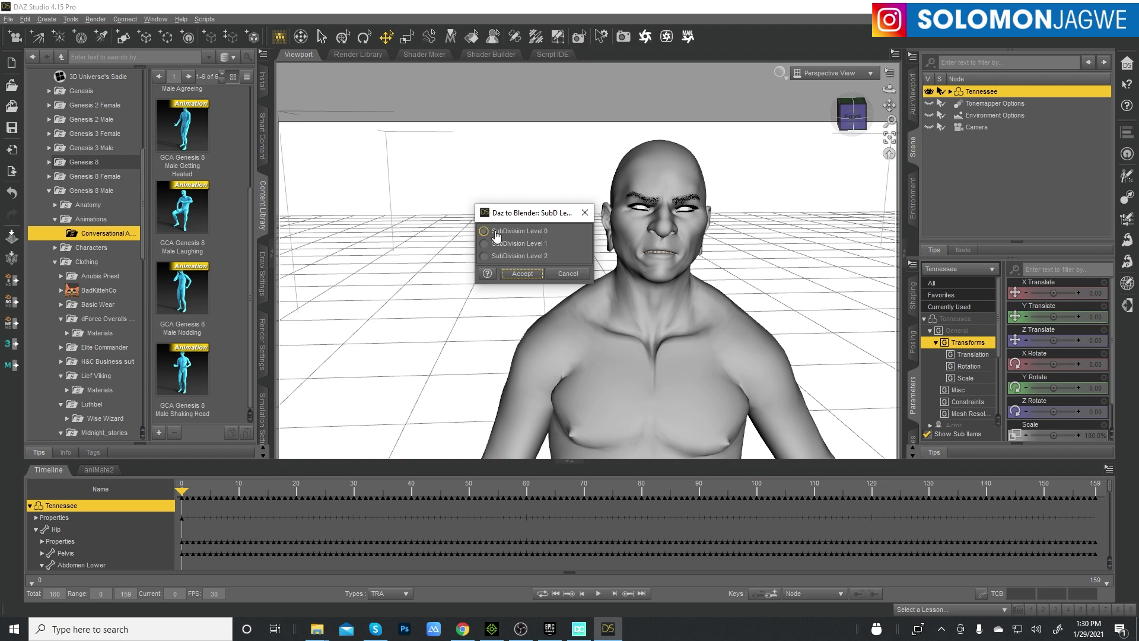
Step: Export the Tennessee figure at SubDivision Level 0 with minimal morphs included and no extra morph names
{"action": "left_click", "coordinate": [523, 274]}
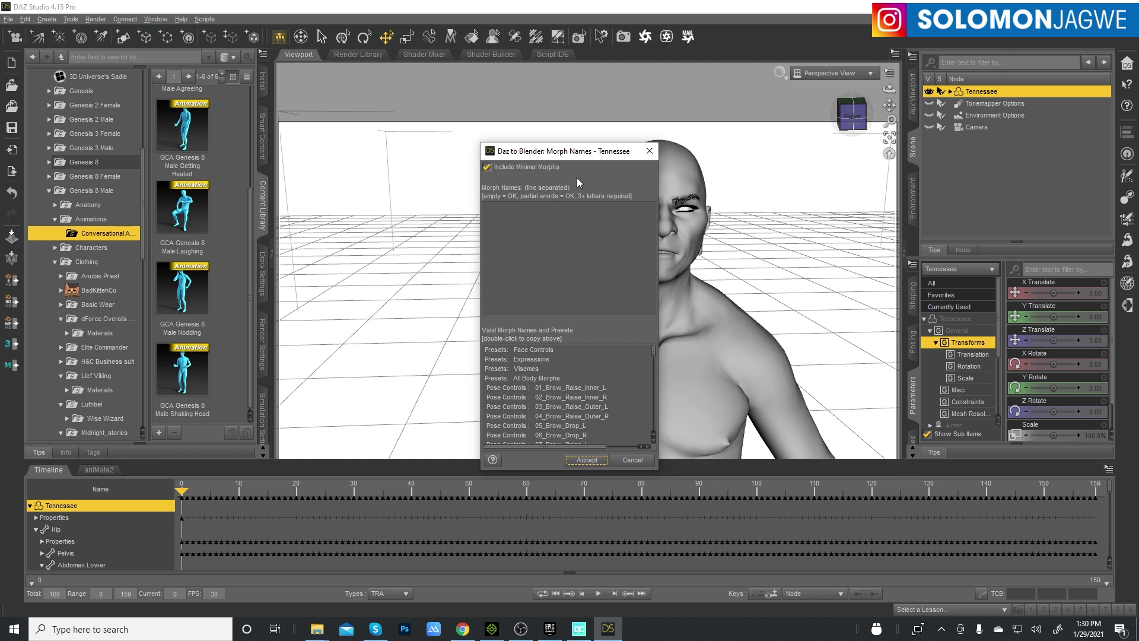
{"action": "left_click", "coordinate": [587, 460]}
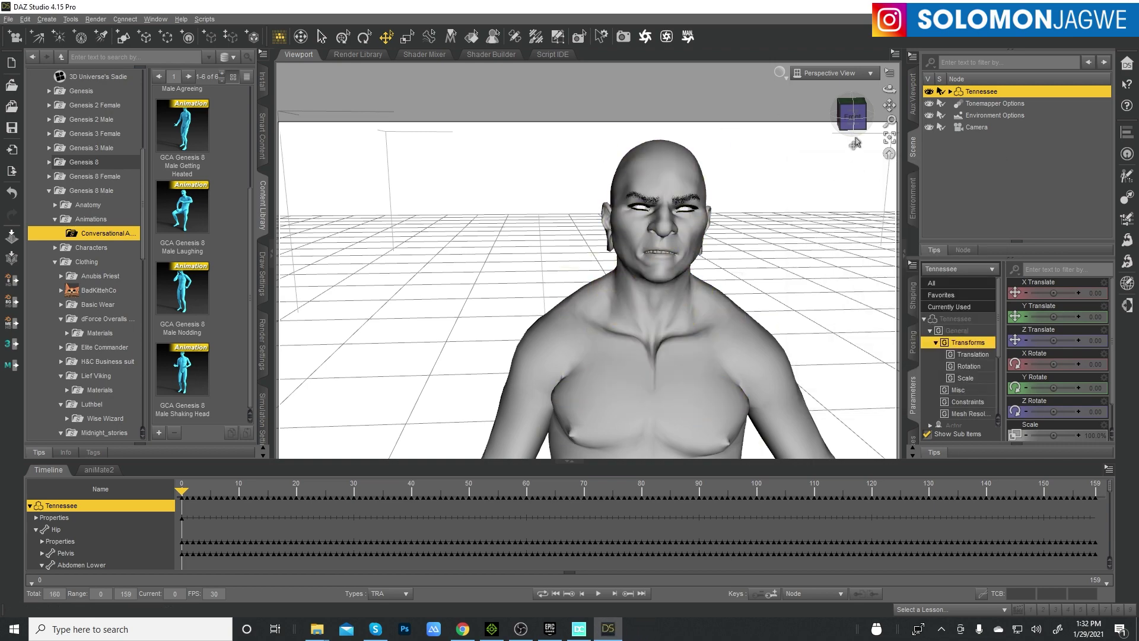
Step: Switch to Blender, dismiss its splash screen and show the 3D viewport's sidebar
{"action": "mouse_move", "coordinate": [889, 89]}
{"action": "left_mouse_down"}
{"action": "mouse_move", "coordinate": [843, 90]}
{"action": "mouse_move", "coordinate": [881, 90]}
{"action": "left_mouse_up"}
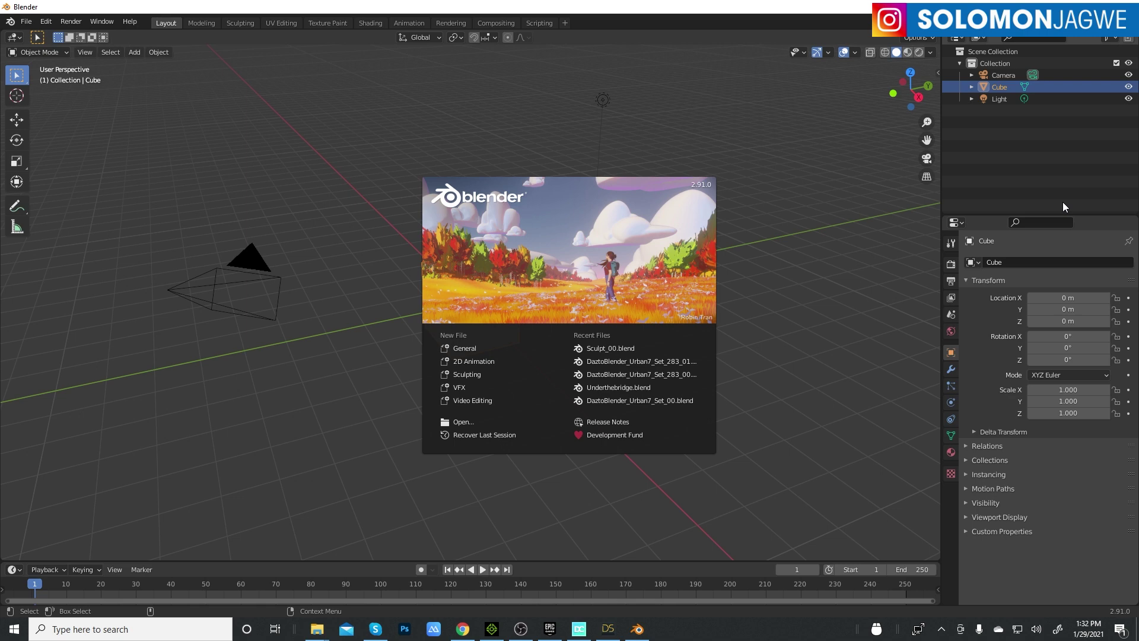
{"action": "left_click", "coordinate": [724, 279]}
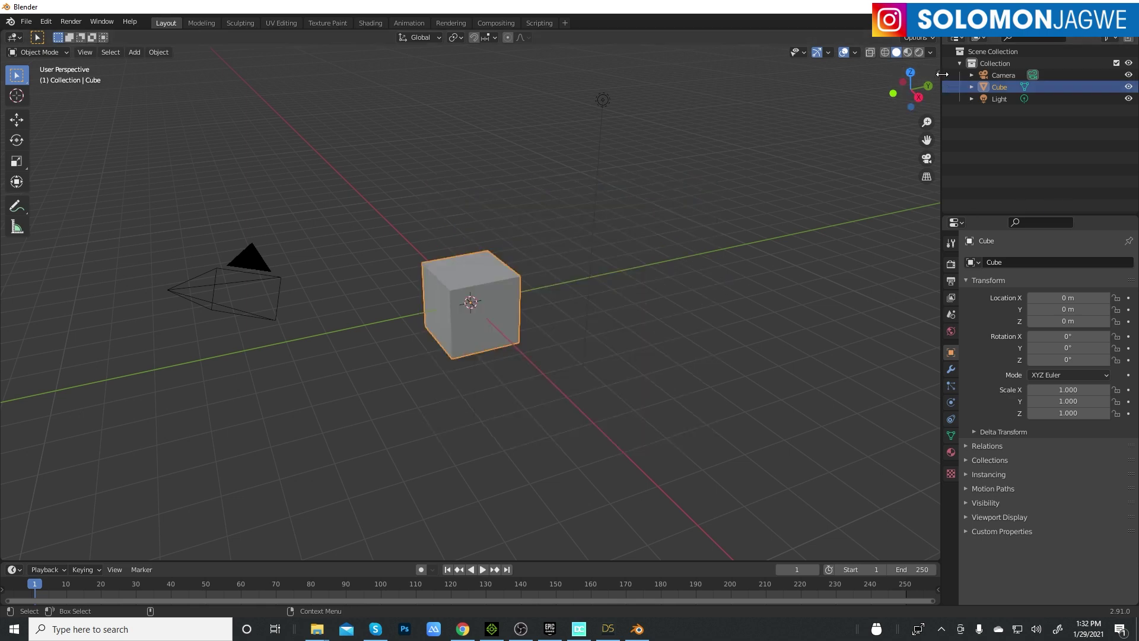
{"action": "key", "text": "n"}
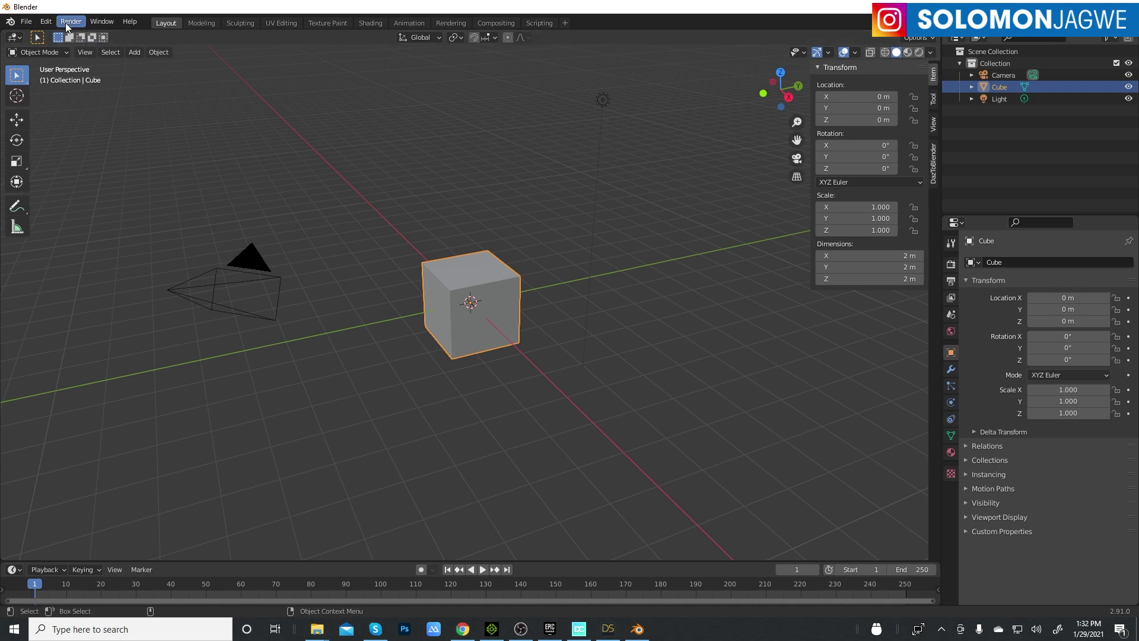
Step: Search the add-ons in the Blender preferences for "daz" to check that DazToBlender is enabled, and close the preferences
{"action": "left_click", "coordinate": [45, 22]}
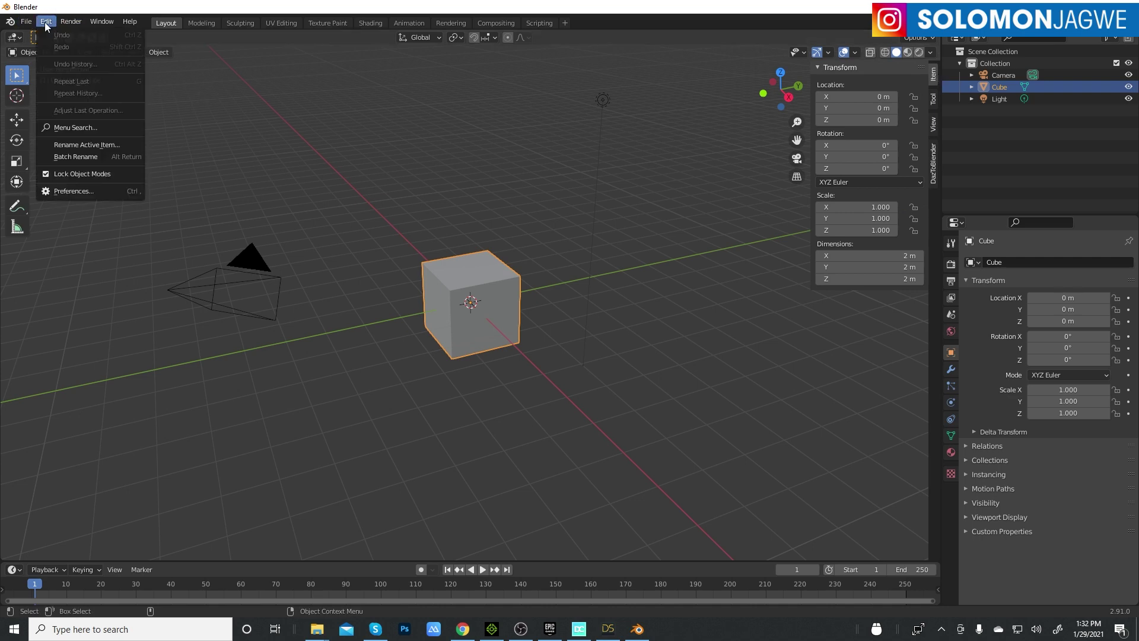
{"action": "left_click", "coordinate": [68, 191]}
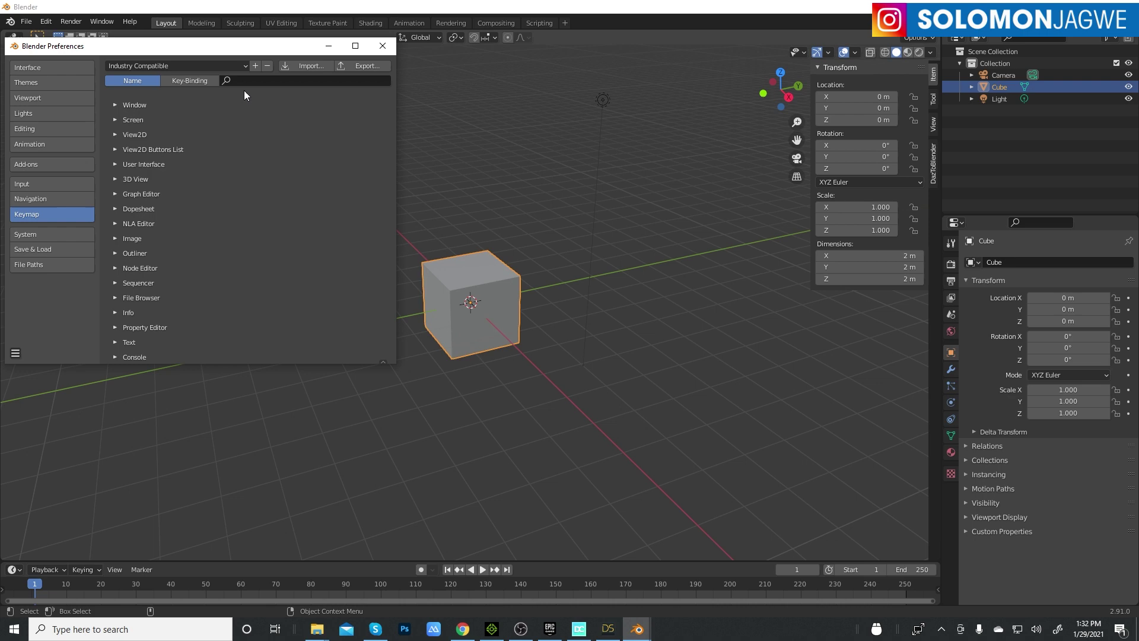
{"action": "left_click", "coordinate": [32, 165]}
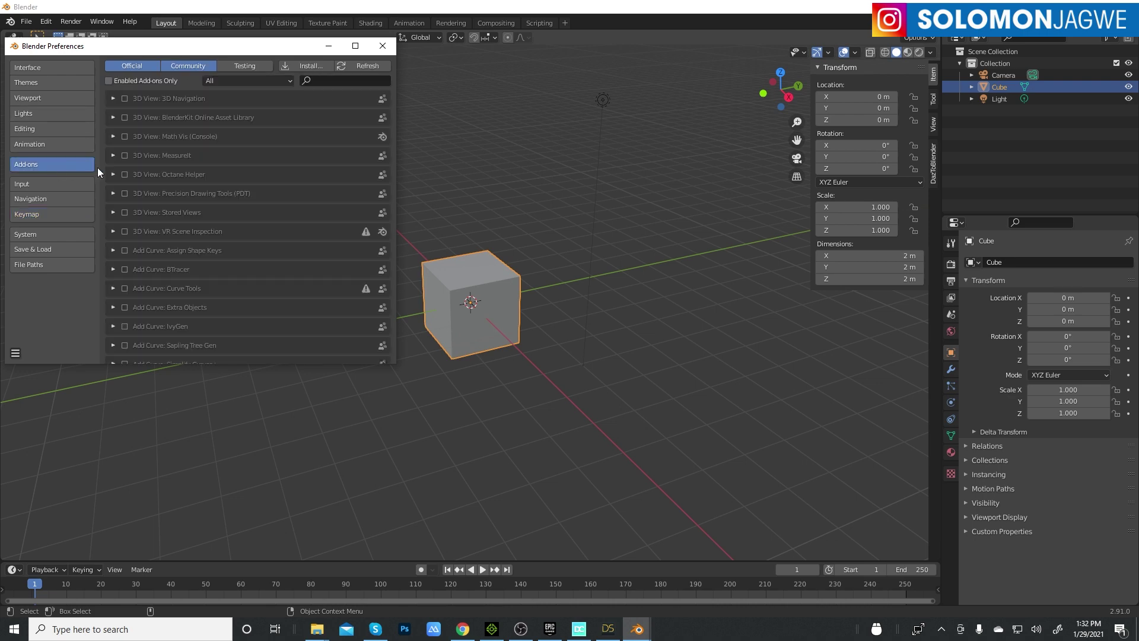
{"action": "left_click", "coordinate": [336, 81]}
{"action": "type", "text": "daz"}
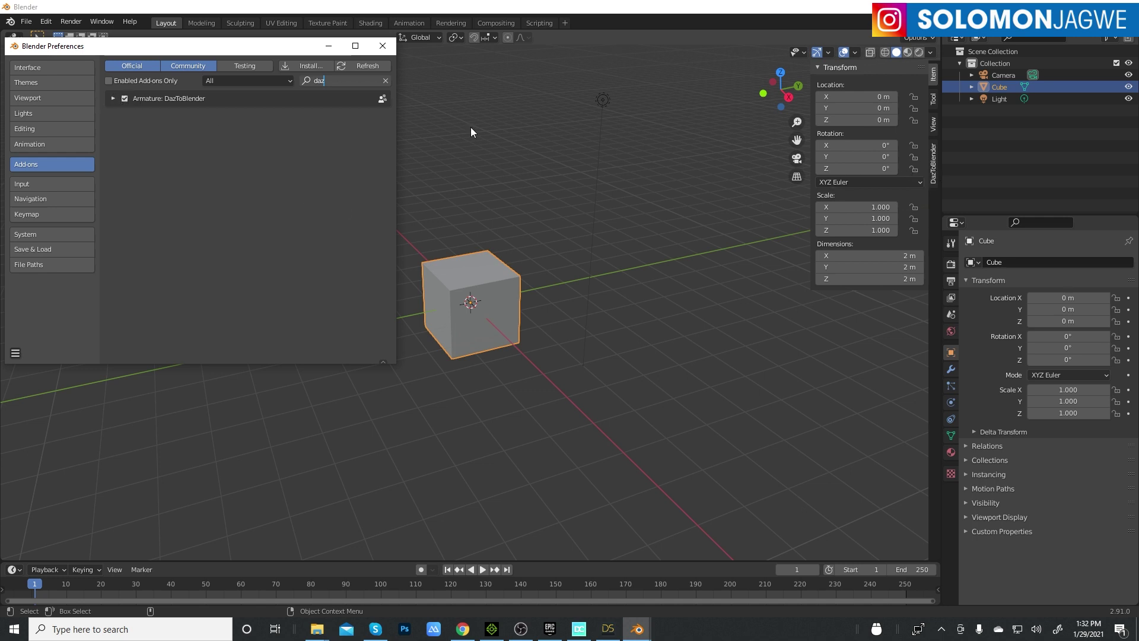
{"action": "left_click", "coordinate": [386, 47]}
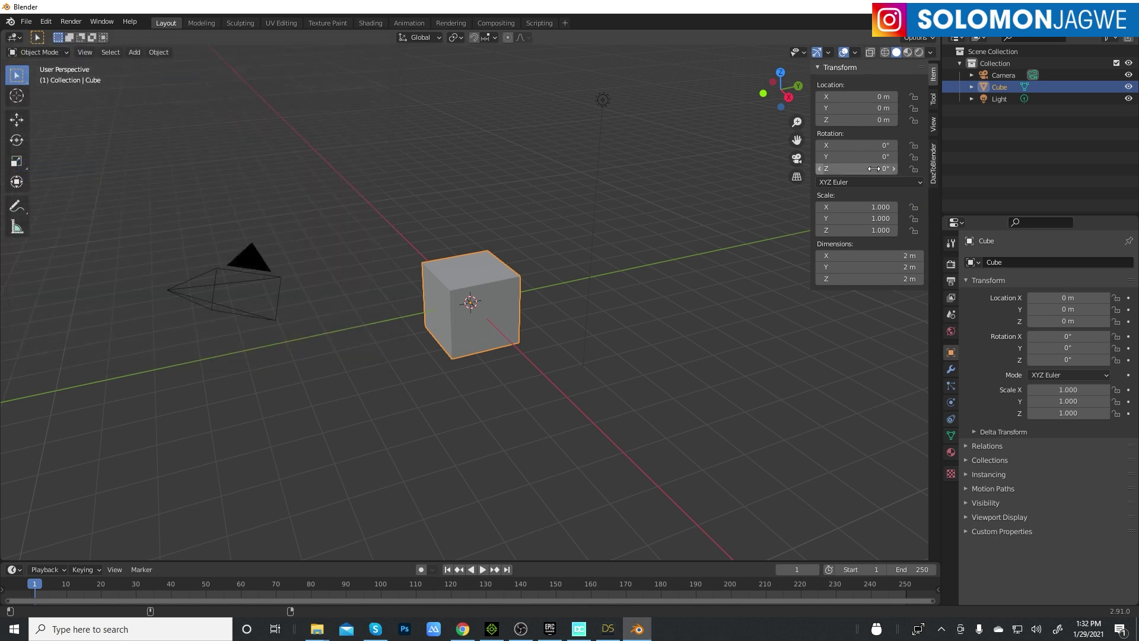
Step: Import the exported Genesis 3/8 figure with the DazToBlender add-on
{"action": "left_click", "coordinate": [934, 177]}
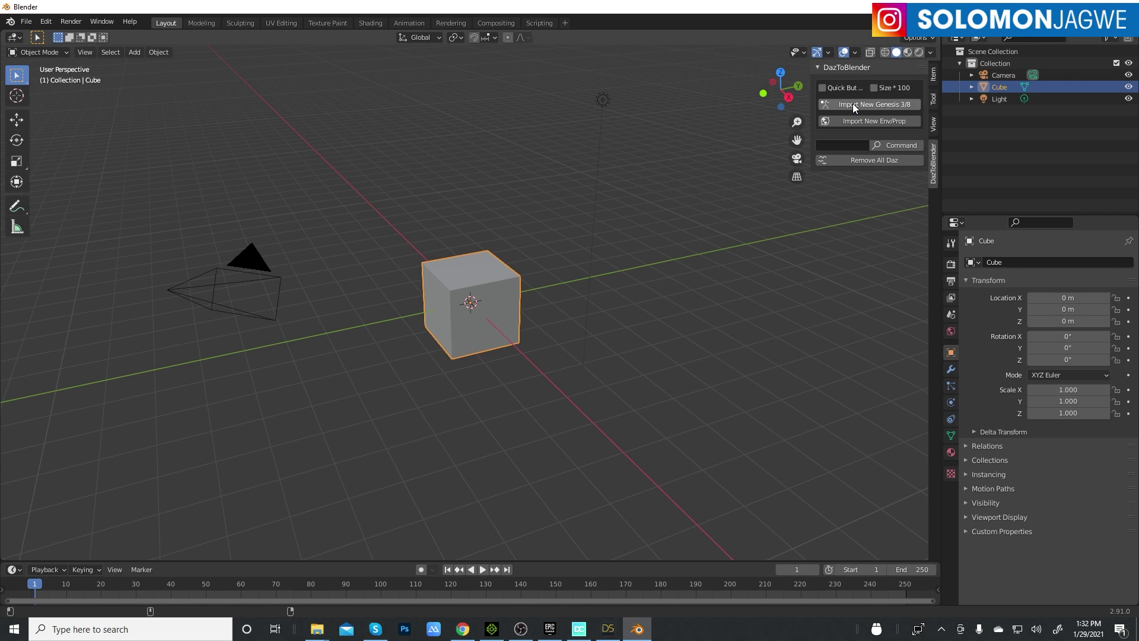
{"action": "left_click", "coordinate": [891, 105]}
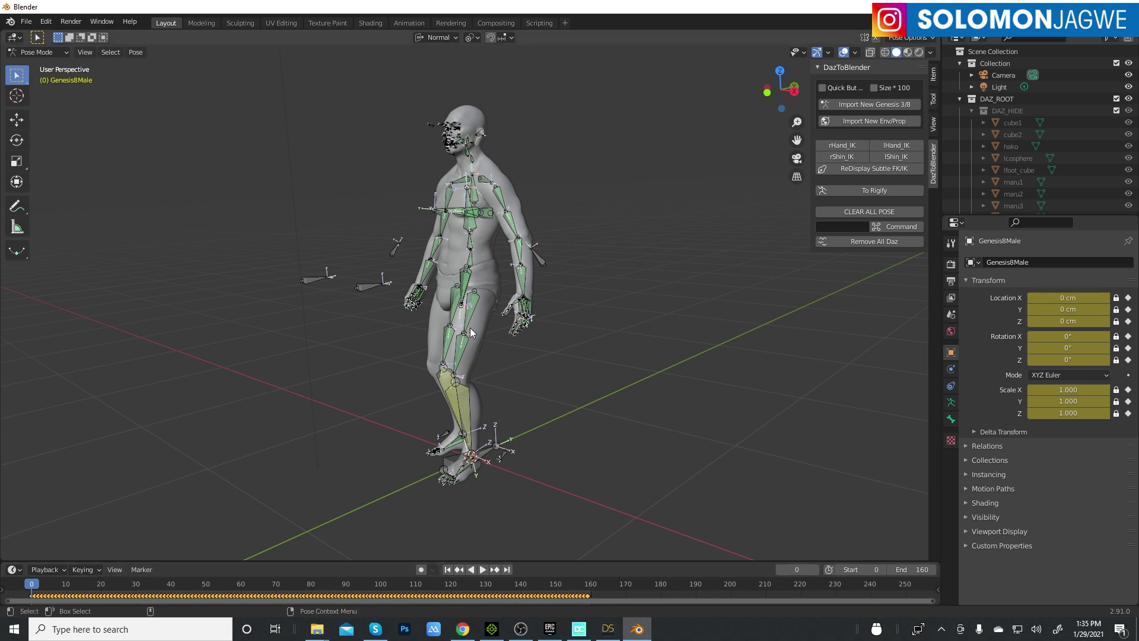
Step: Examine the imported rig on the body and face, and hide the Genesis8Male armature in the DAZ_FIG_0 collection
{"action": "middle_click_drag", "start_coordinate": [521, 361], "coordinate": [504, 345]}
{"action": "scroll", "coordinate": [490, 336], "scroll_direction": "up", "scroll_amount": 5}
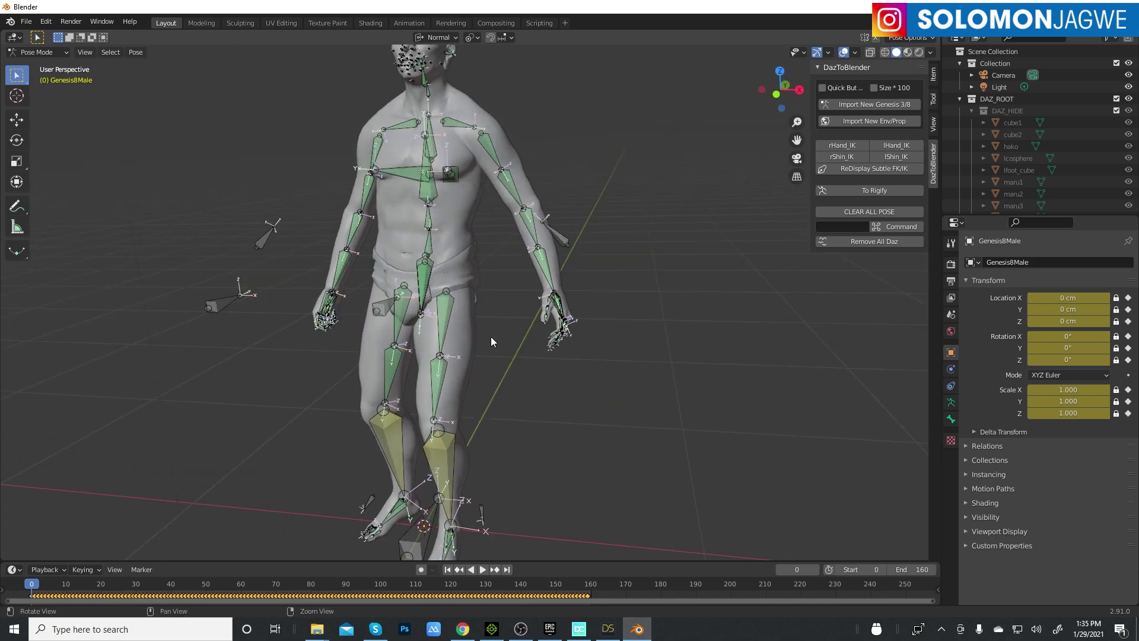
{"action": "middle_click_drag", "start_coordinate": [621, 339], "coordinate": [211, 310]}
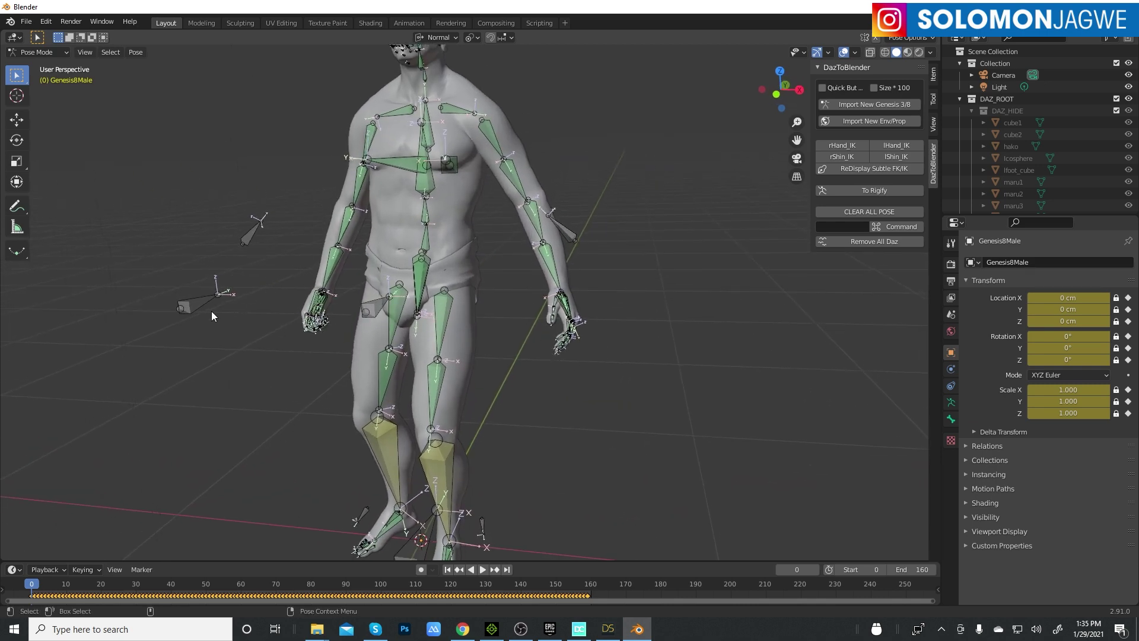
{"action": "middle_click_drag", "start_coordinate": [653, 272], "coordinate": [817, 378]}
{"action": "middle_click_drag", "start_coordinate": [682, 259], "coordinate": [569, 296]}
{"action": "scroll", "coordinate": [476, 274], "scroll_direction": "up", "scroll_amount": 3}
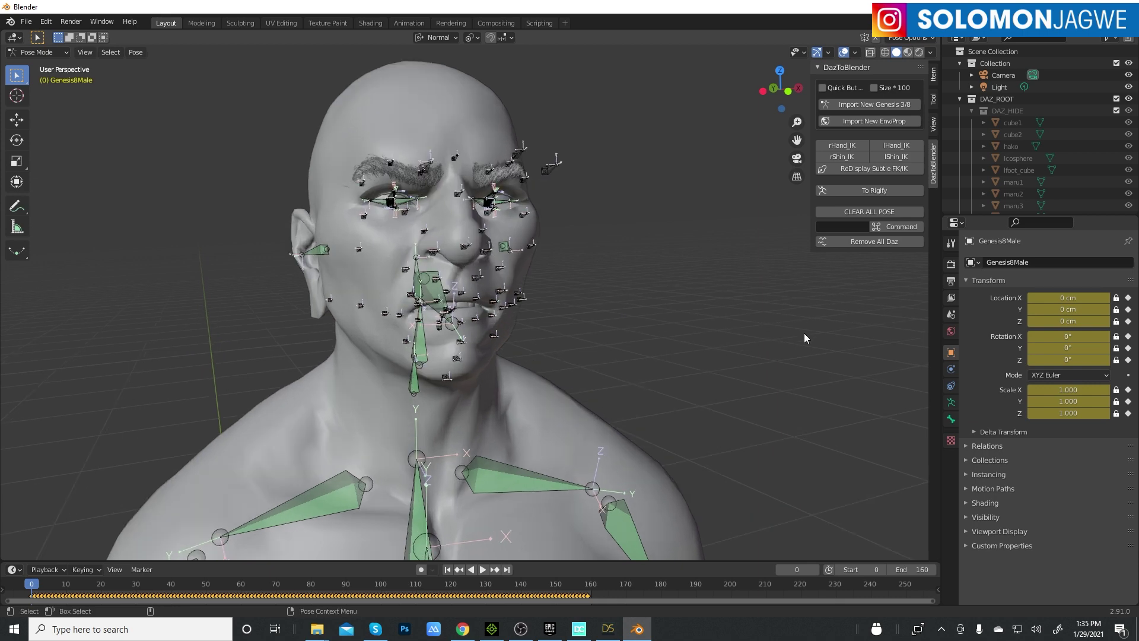
{"action": "scroll", "coordinate": [1062, 157], "scroll_direction": "down", "scroll_amount": 10}
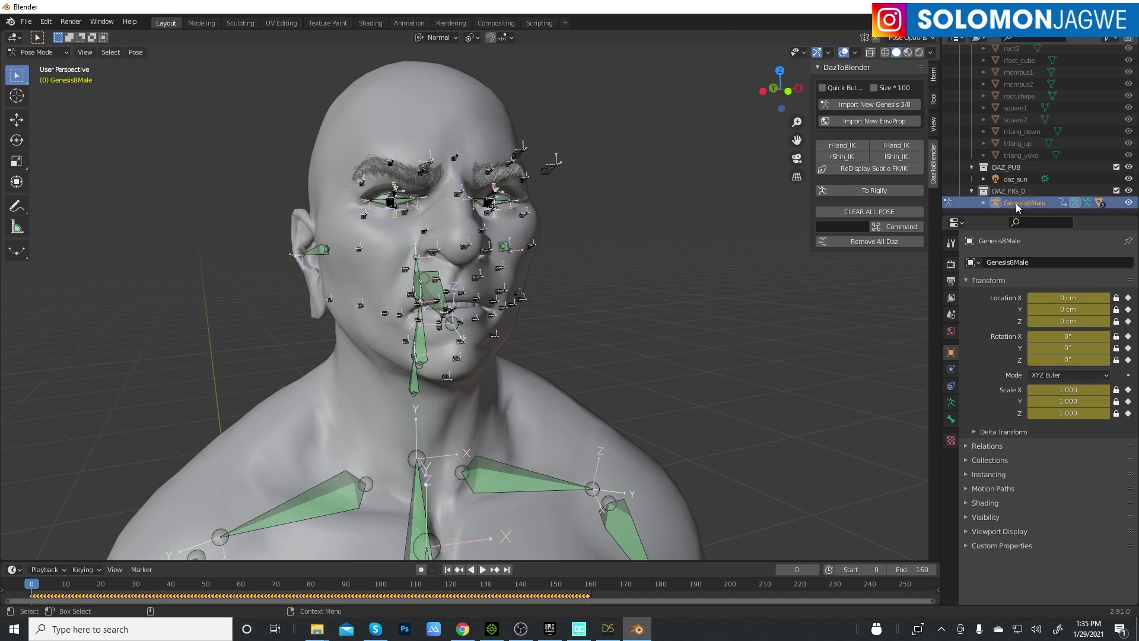
{"action": "left_click", "coordinate": [1128, 203]}
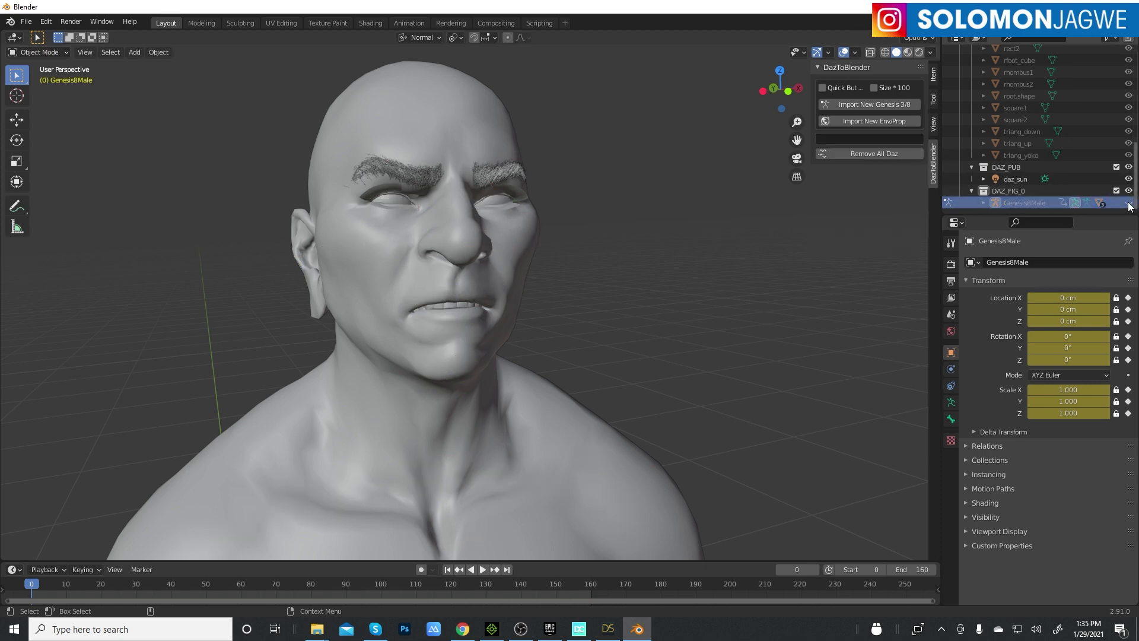
Step: Play the imported animation and examine the character's body and facial movement from the front
{"action": "scroll", "coordinate": [552, 316], "scroll_direction": "down", "scroll_amount": 8}
{"action": "middle_click_drag", "start_coordinate": [551, 326], "coordinate": [596, 283]}
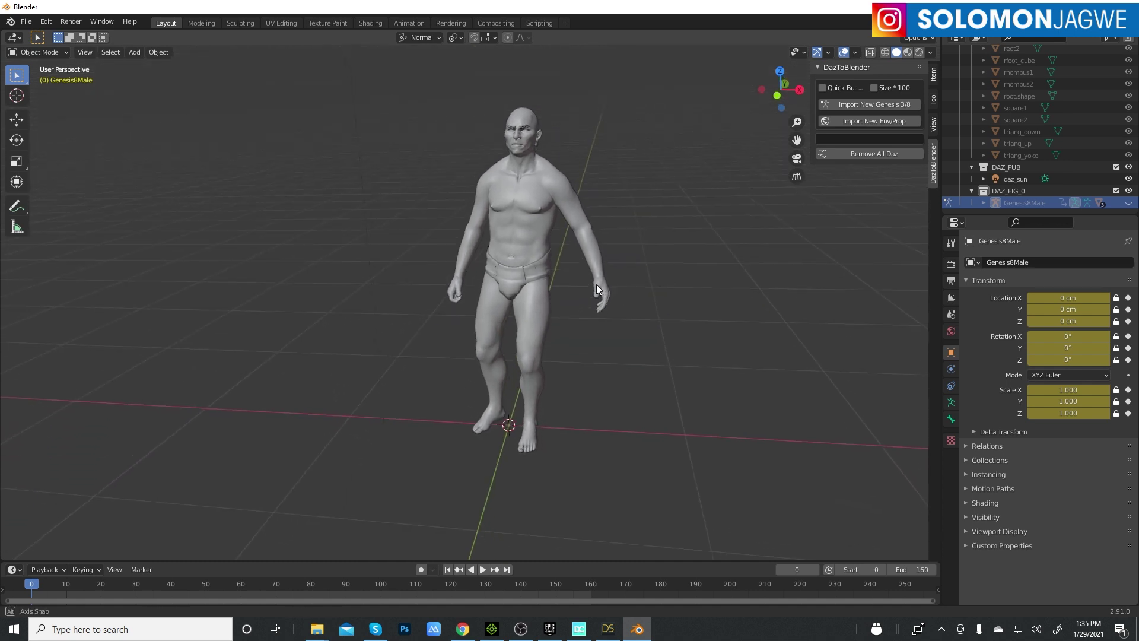
{"action": "scroll", "coordinate": [586, 279], "scroll_direction": "up", "scroll_amount": 3}
{"action": "scroll", "coordinate": [586, 279], "scroll_direction": "down", "scroll_amount": 2}
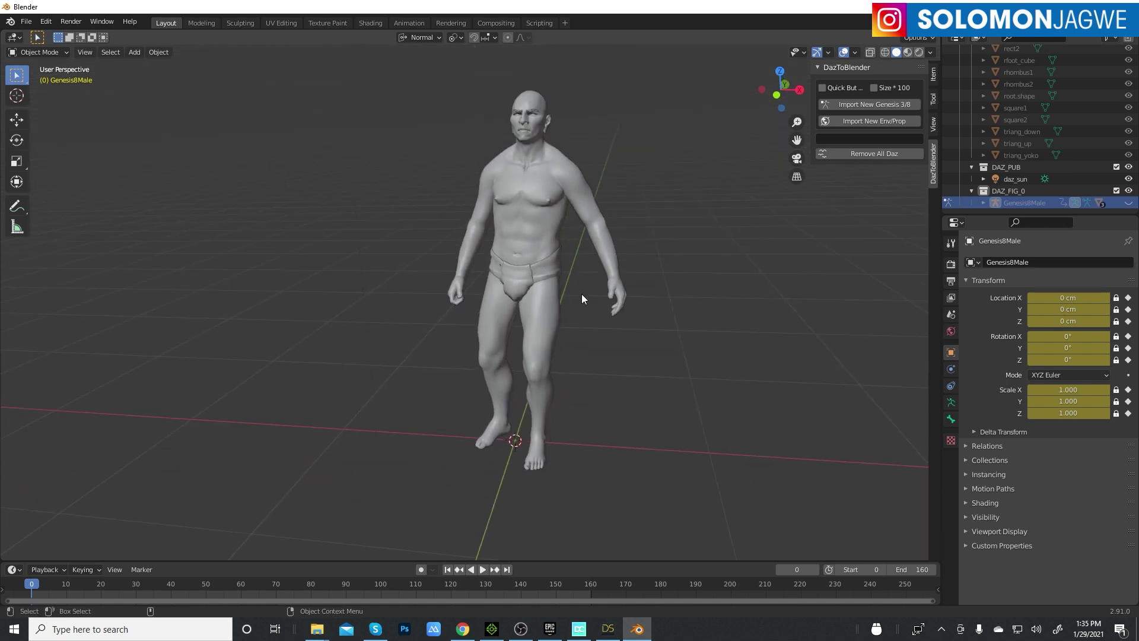
{"action": "left_click", "coordinate": [483, 571]}
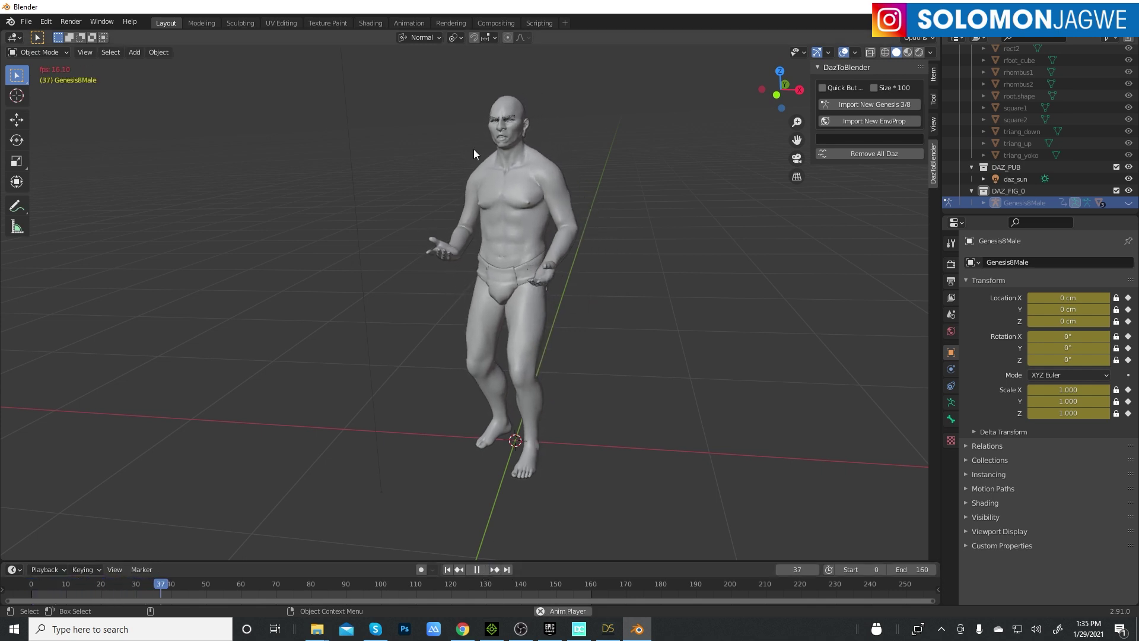
{"action": "scroll", "coordinate": [513, 142], "scroll_direction": "up", "scroll_amount": 5}
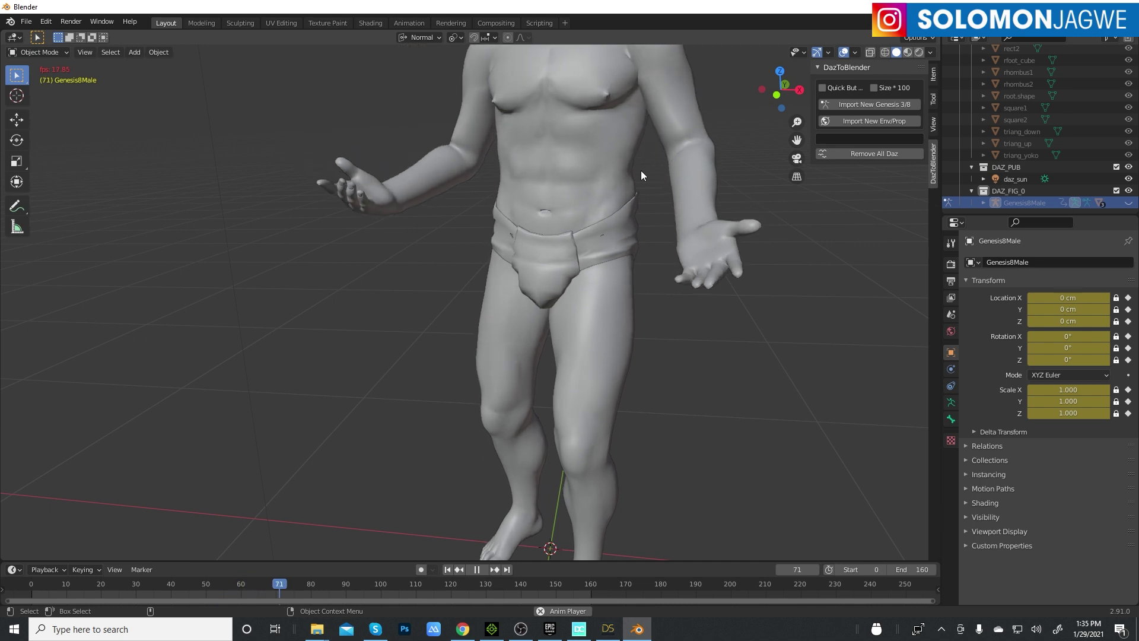
{"action": "left_click_drag", "start_coordinate": [797, 139], "coordinate": [772, 341]}
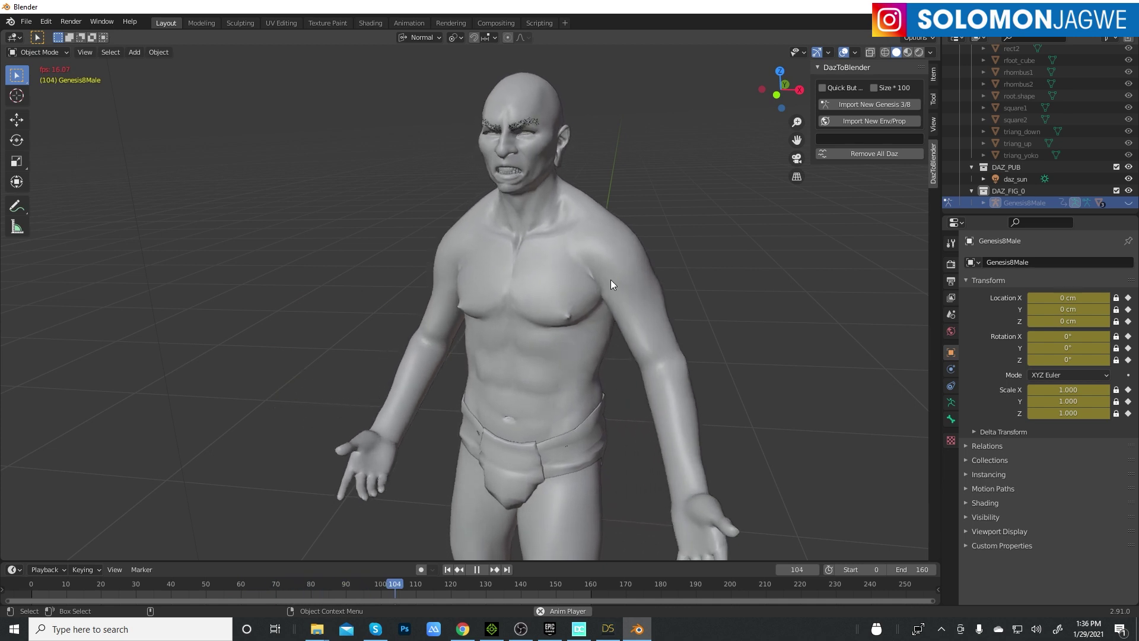
Step: Examine the playing animation from both sides of the character, and stop playback at frame 123
{"action": "scroll", "coordinate": [603, 270], "scroll_direction": "down", "scroll_amount": 5}
{"action": "left_click_drag", "start_coordinate": [774, 82], "coordinate": [723, 84]}
{"action": "left_click_drag", "start_coordinate": [797, 140], "coordinate": [797, 170]}
{"action": "scroll", "coordinate": [670, 179], "scroll_direction": "up", "scroll_amount": 3}
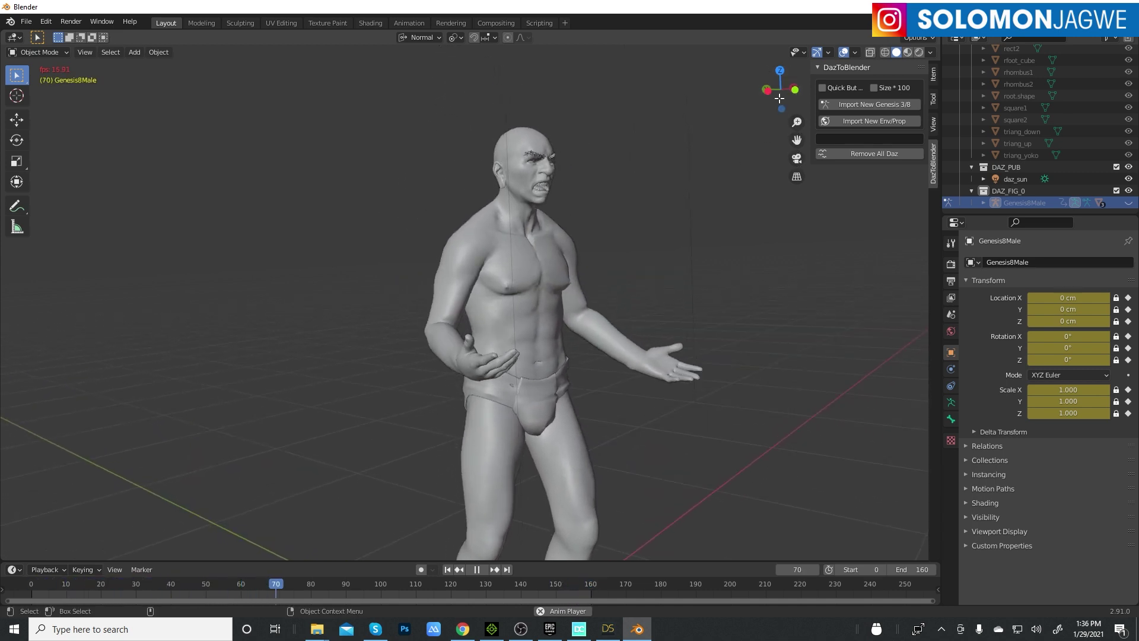
{"action": "mouse_move", "coordinate": [781, 89]}
{"action": "left_mouse_down"}
{"action": "mouse_move", "coordinate": [753, 92]}
{"action": "mouse_move", "coordinate": [785, 101]}
{"action": "left_mouse_up"}
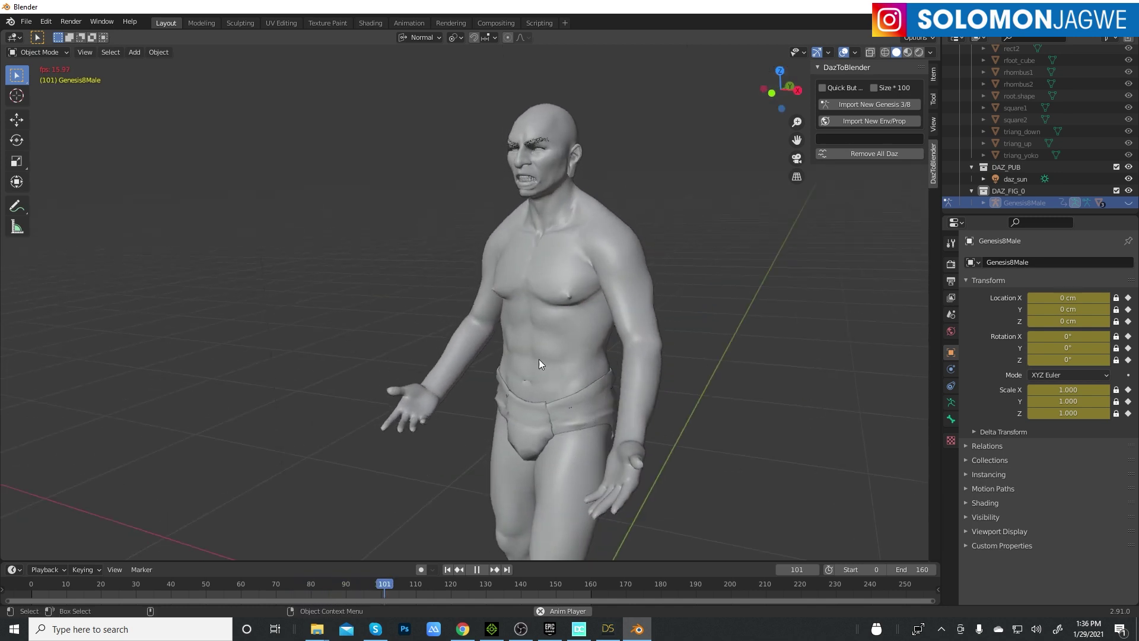
{"action": "left_click", "coordinate": [477, 569]}
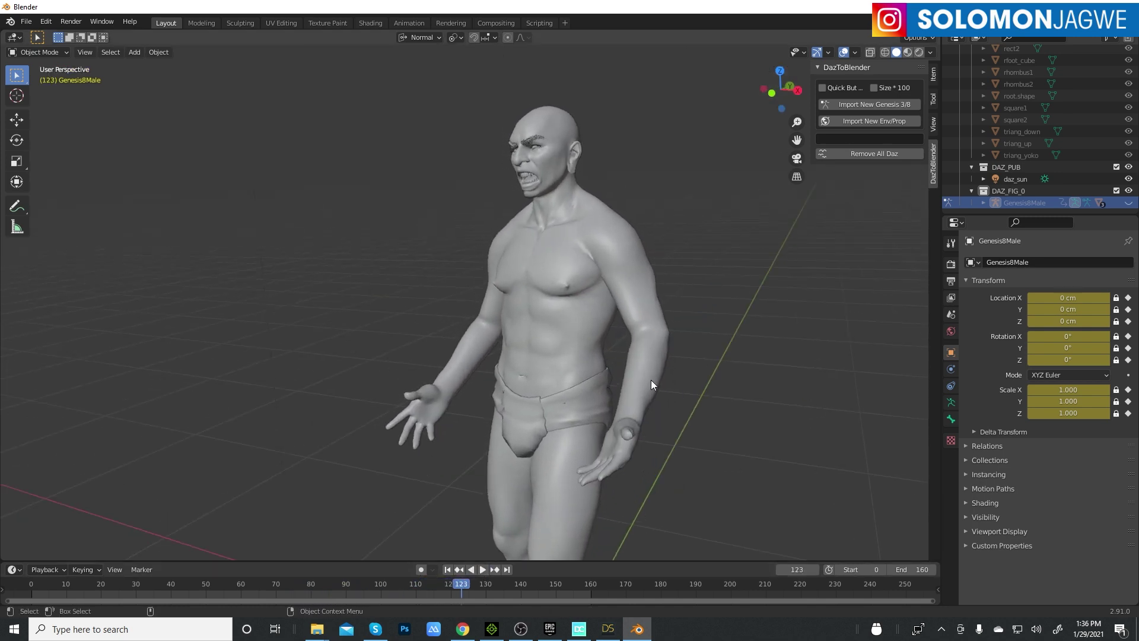
Step: Display the character in rendered viewport shading, with the view framed on the head and chest
{"action": "scroll", "coordinate": [681, 253], "scroll_direction": "up", "scroll_amount": 2}
{"action": "scroll", "coordinate": [681, 253], "scroll_direction": "up", "scroll_amount": 1}
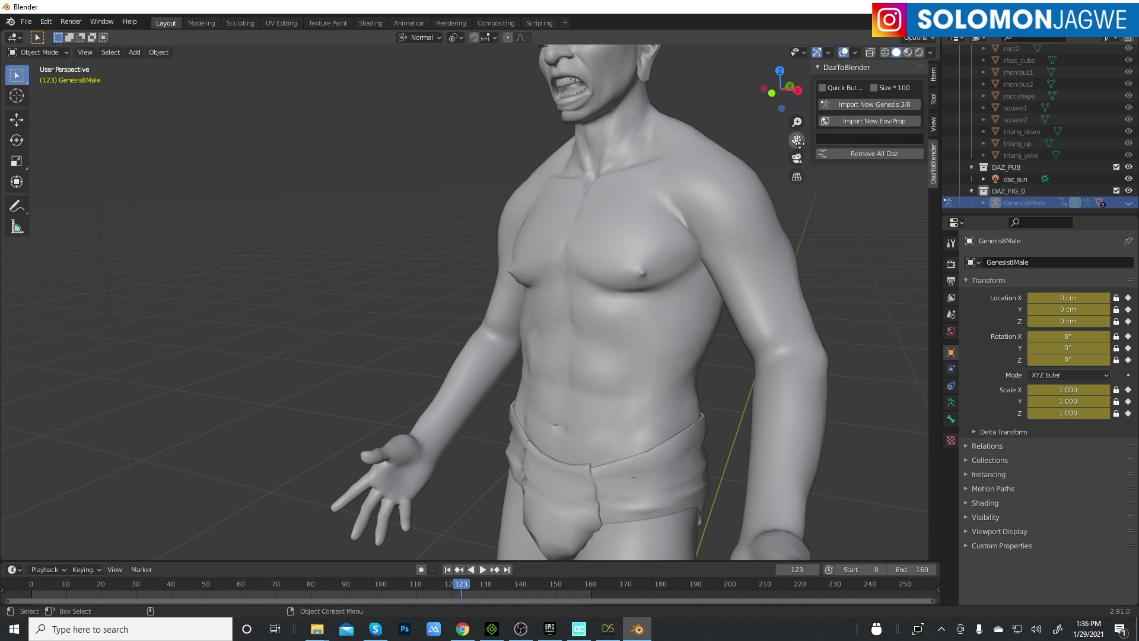
{"action": "left_click_drag", "start_coordinate": [797, 142], "coordinate": [707, 227]}
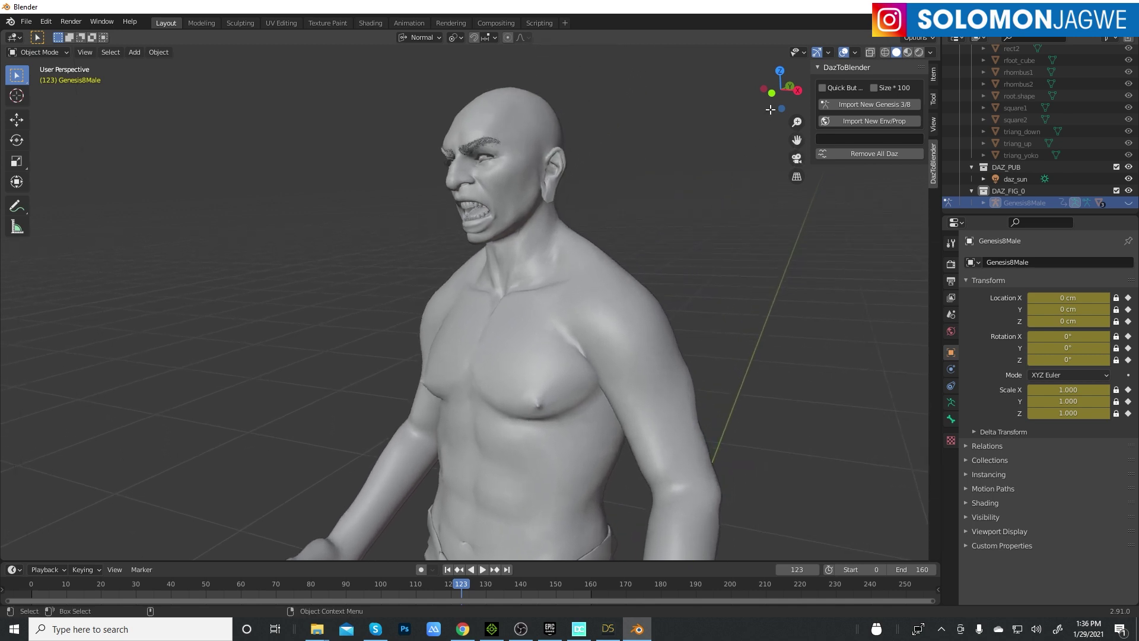
{"action": "left_click_drag", "start_coordinate": [770, 110], "coordinate": [797, 110]}
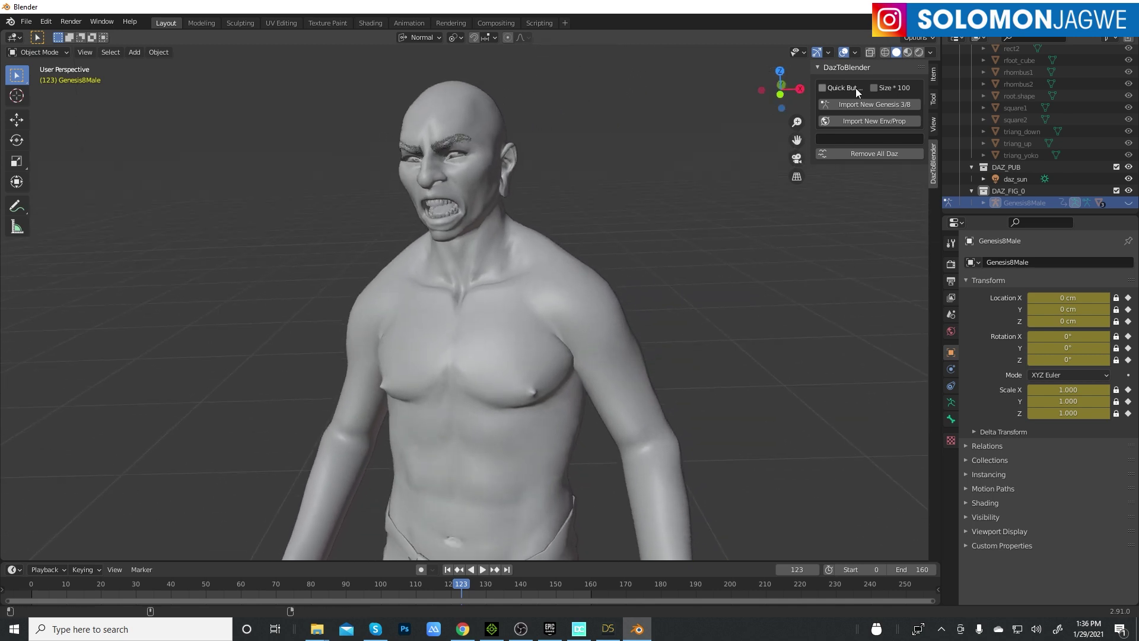
{"action": "left_click", "coordinate": [919, 52]}
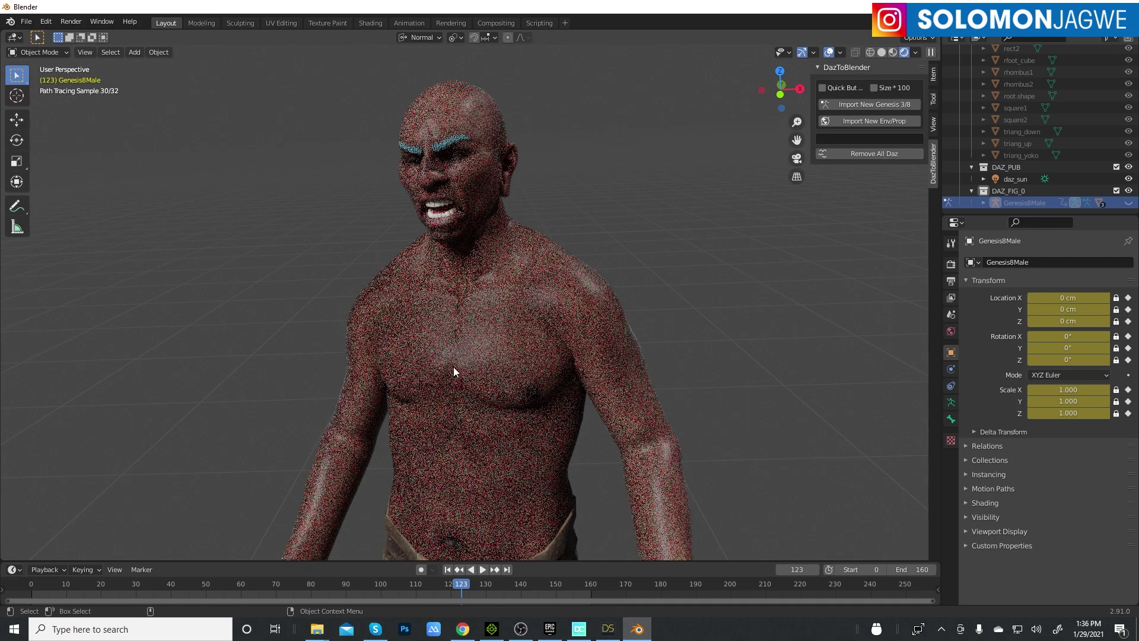
Step: Check the rendered character's pose and materials at frames 47, 14 and 182 of the timeline
{"action": "left_click", "coordinate": [196, 587]}
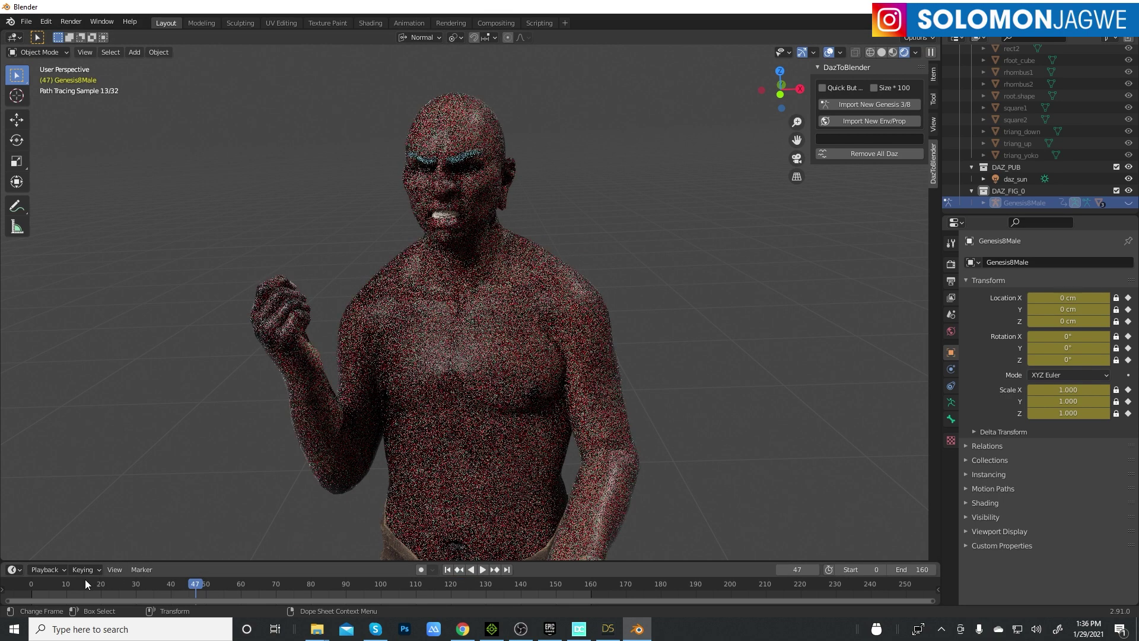
{"action": "left_click", "coordinate": [83, 581]}
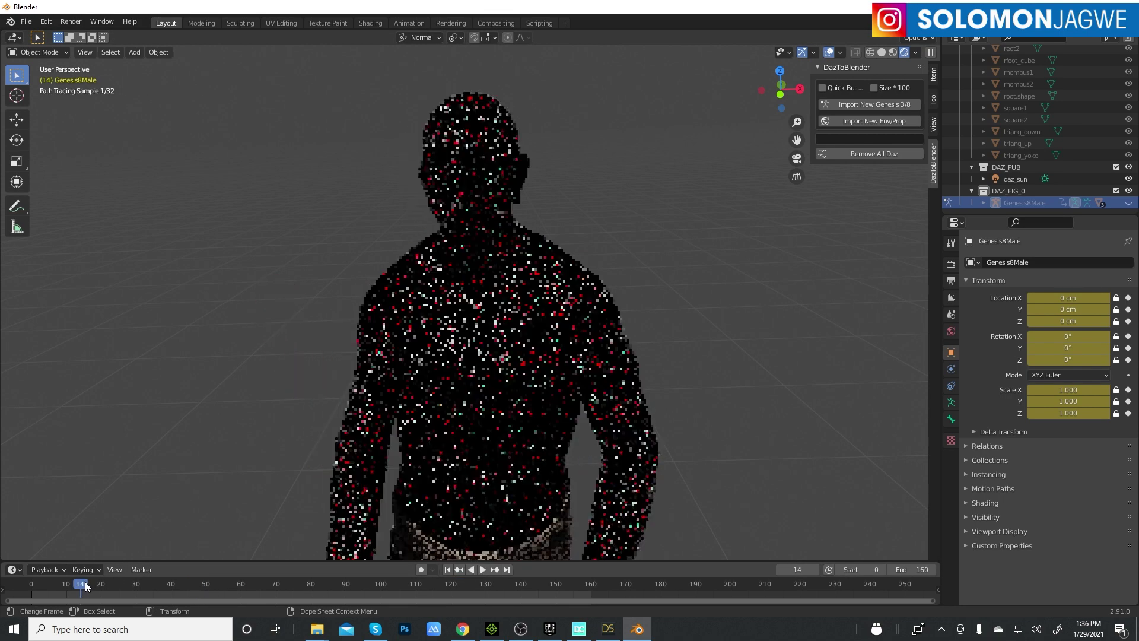
{"action": "left_click", "coordinate": [668, 586]}
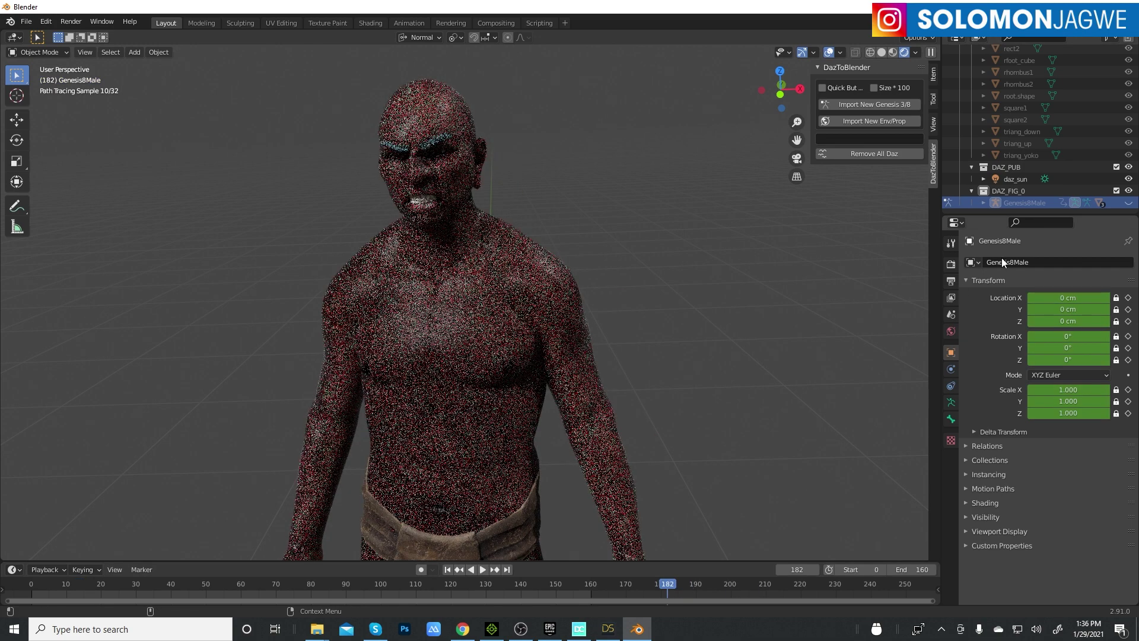
Step: Set the scene's render engine to Eevee
{"action": "left_click", "coordinate": [952, 265]}
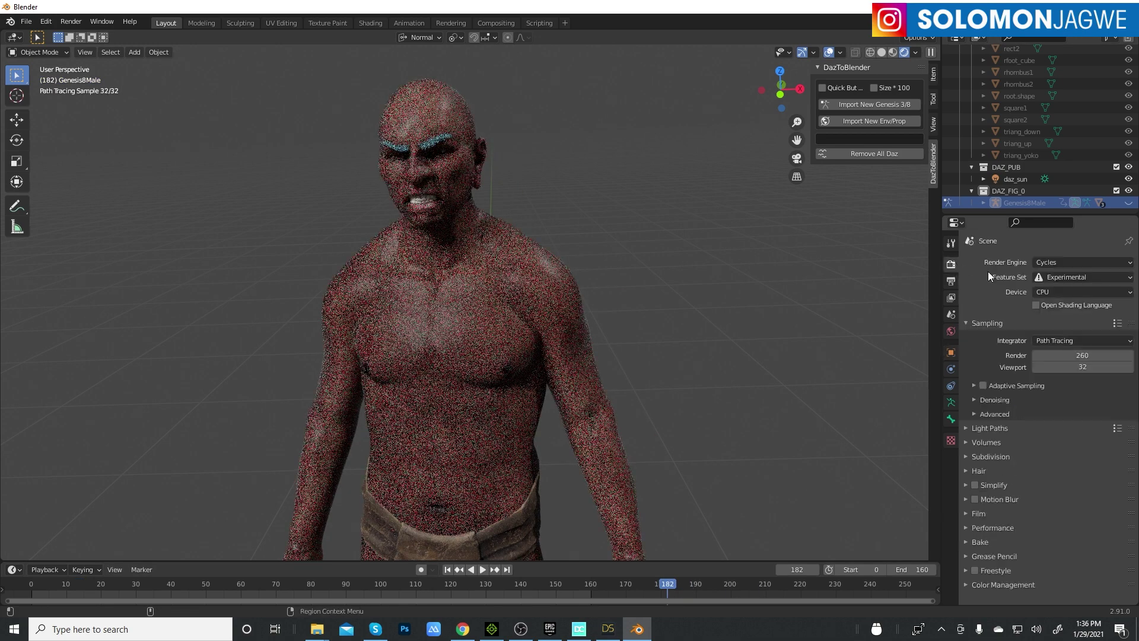
{"action": "left_click", "coordinate": [1074, 263]}
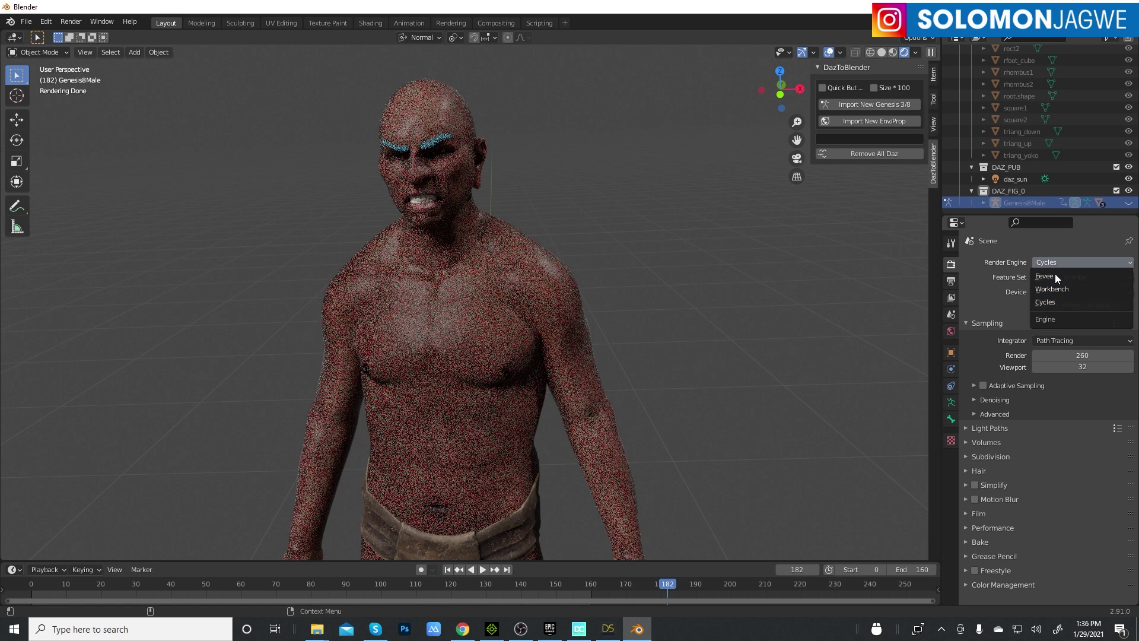
{"action": "left_click", "coordinate": [1054, 274]}
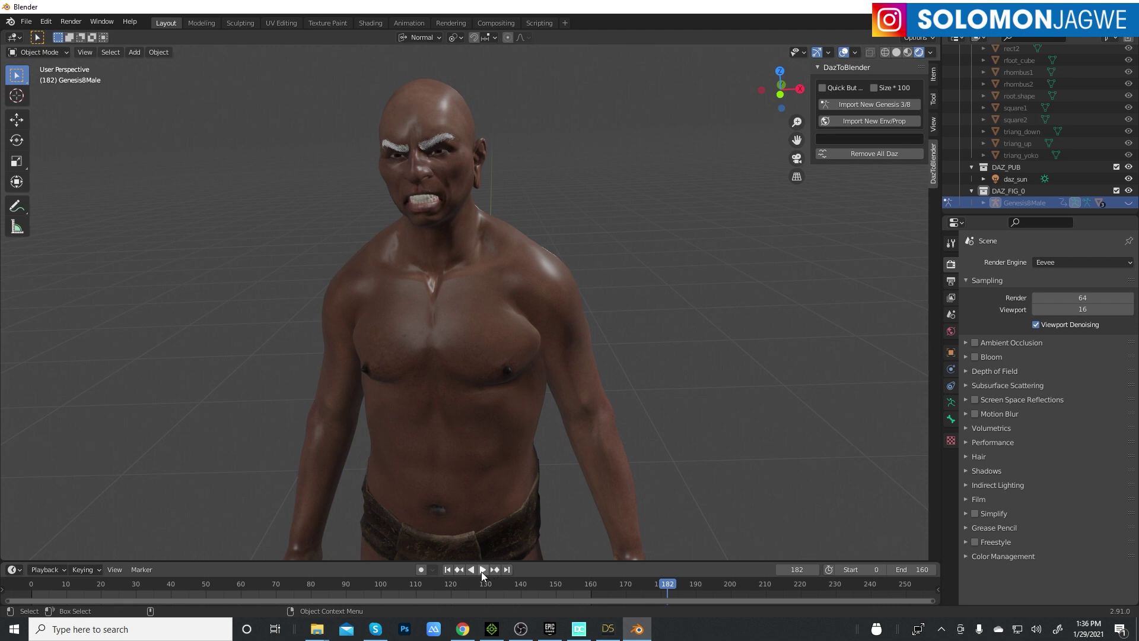
Step: Play the animation in the Eevee view, examine the textured character close up and at full length from several angles, and stop at frame 78
{"action": "left_click", "coordinate": [482, 569]}
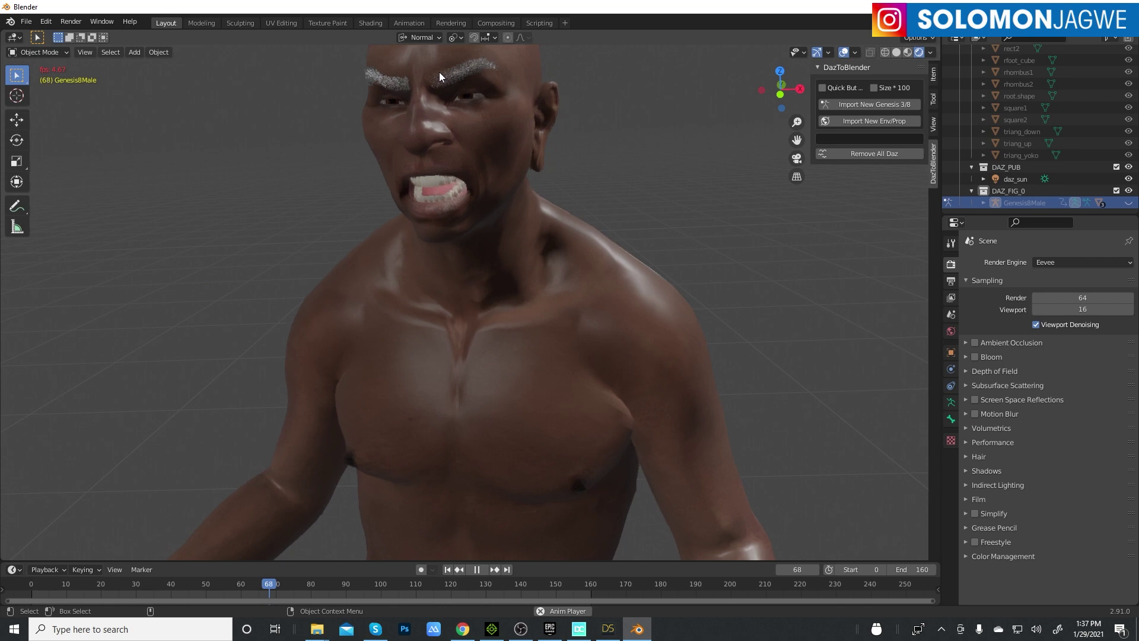
{"action": "scroll", "coordinate": [457, 208], "scroll_direction": "down", "scroll_amount": 4}
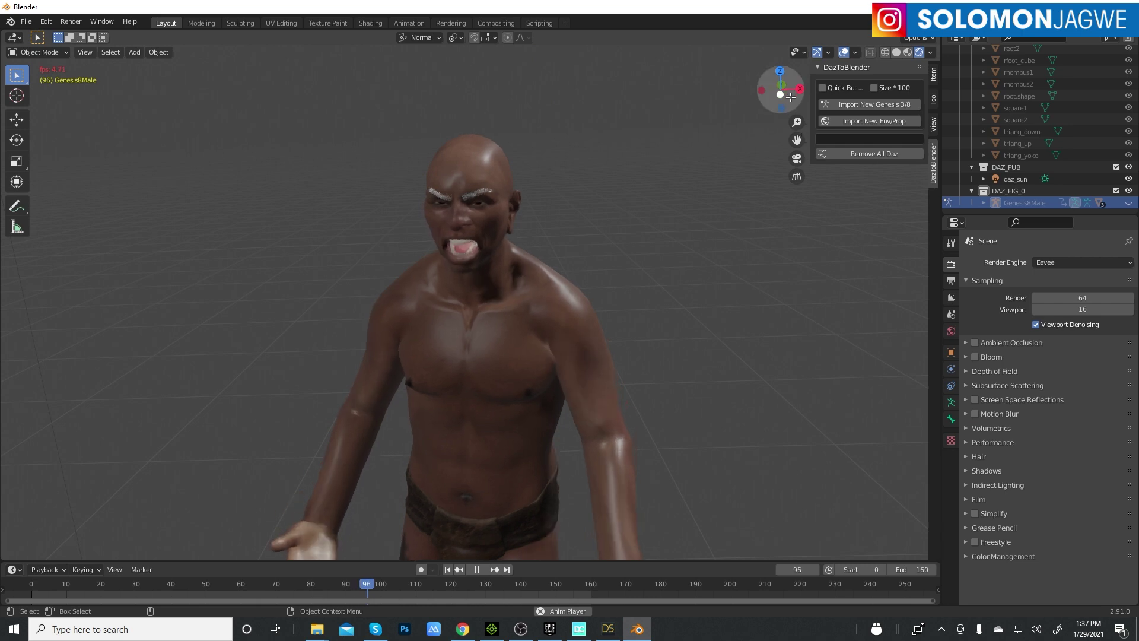
{"action": "middle_click_drag", "start_coordinate": [463, 296], "coordinate": [631, 291]}
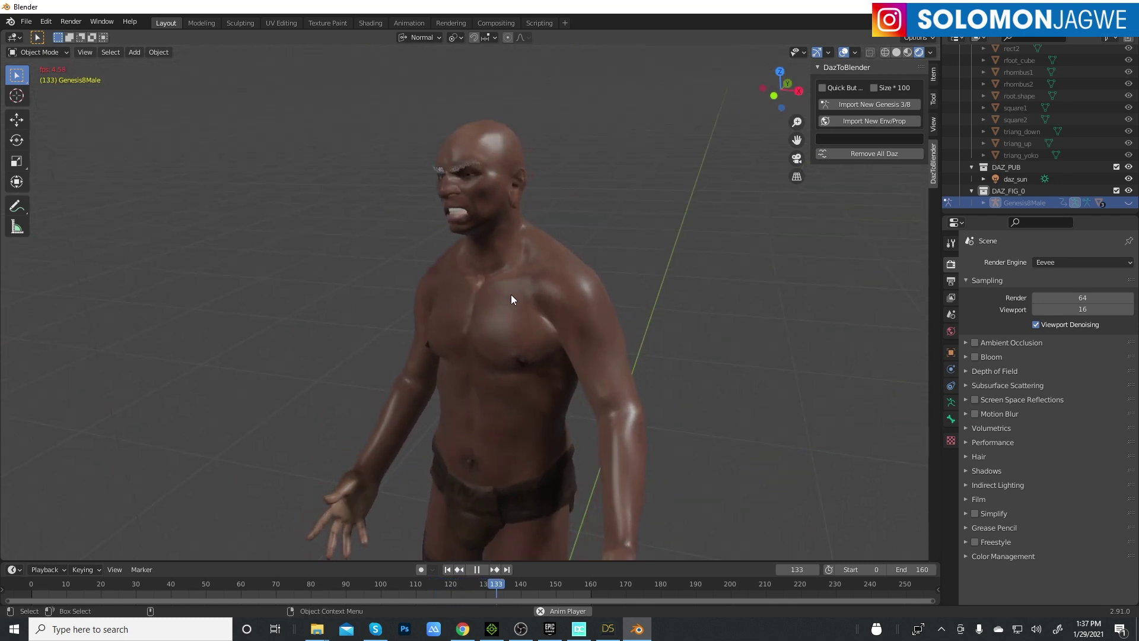
{"action": "scroll", "coordinate": [514, 290], "scroll_direction": "down", "scroll_amount": 5}
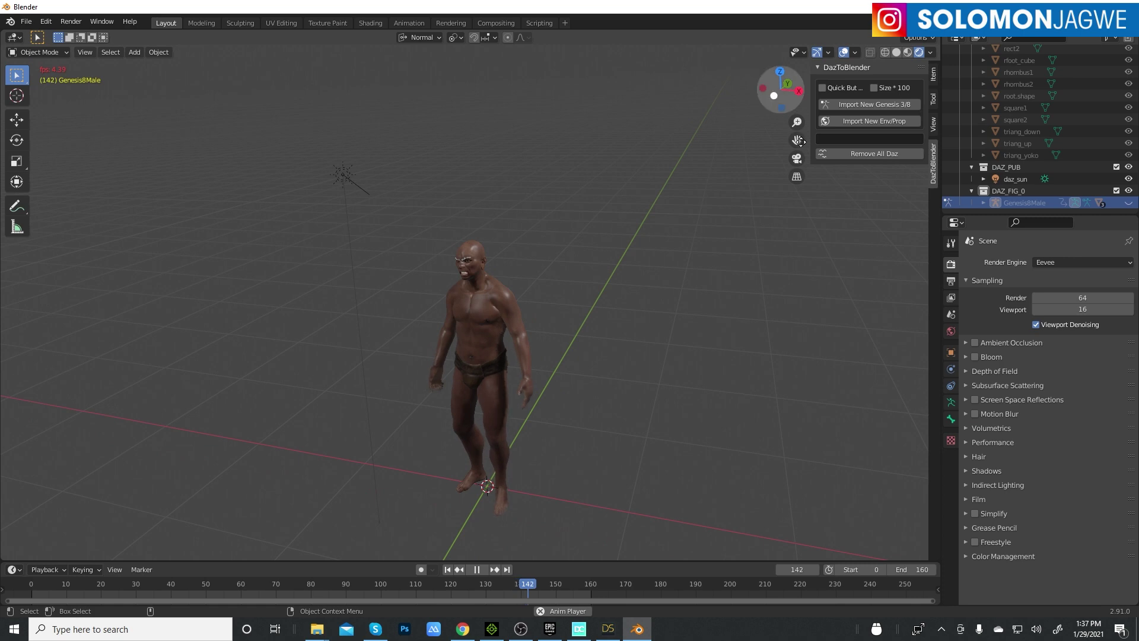
{"action": "left_click_drag", "start_coordinate": [796, 140], "coordinate": [817, 81]}
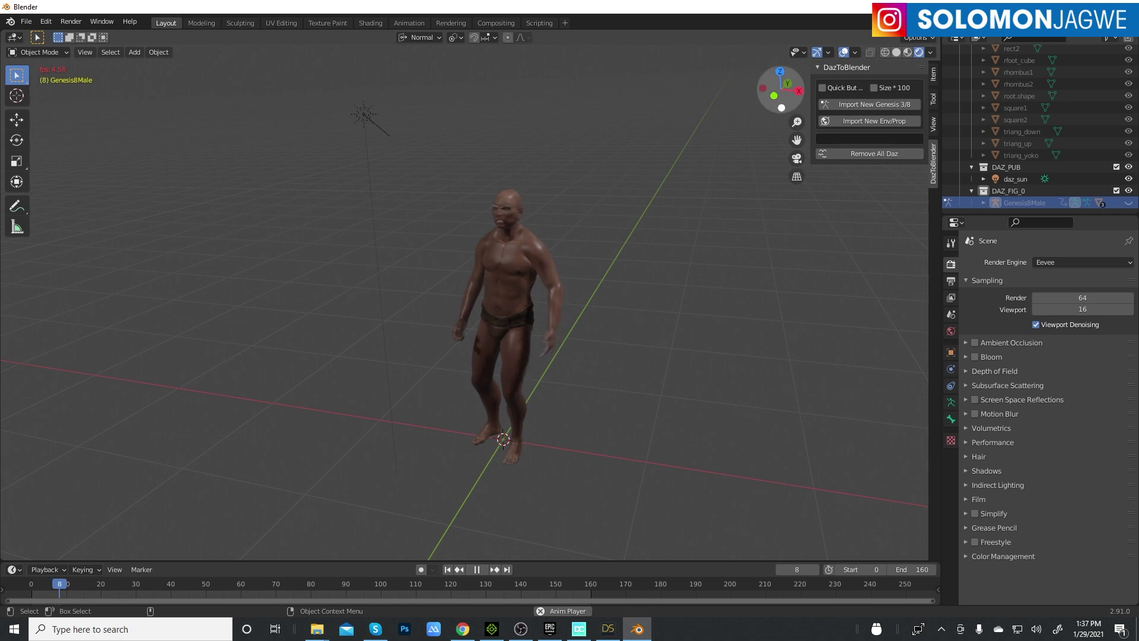
{"action": "left_click_drag", "start_coordinate": [780, 89], "coordinate": [749, 90]}
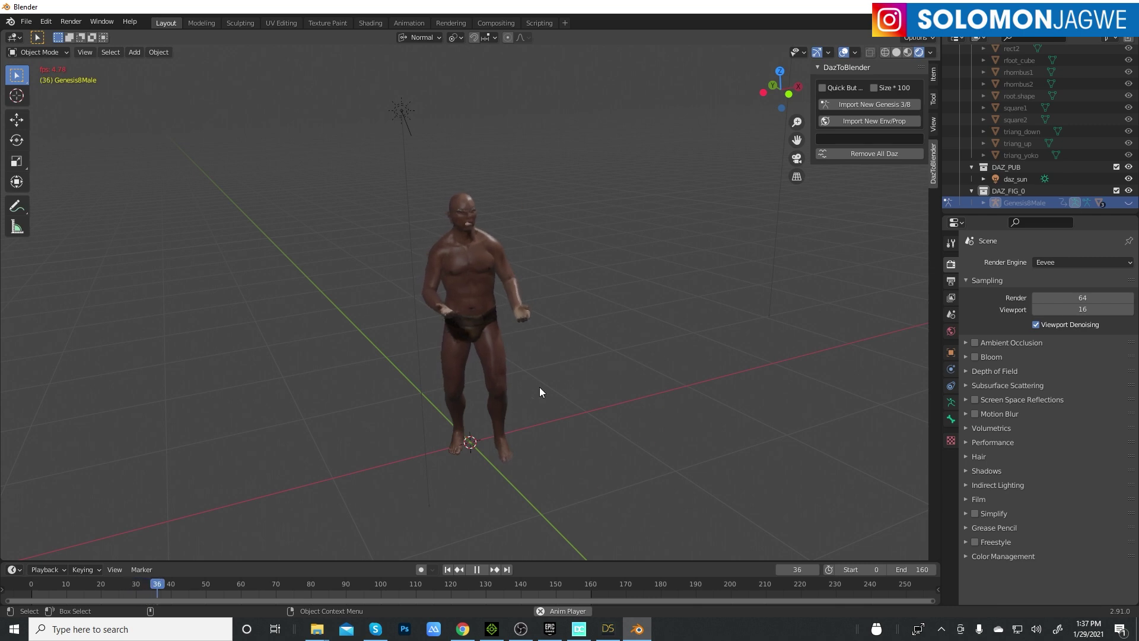
{"action": "scroll", "coordinate": [505, 339], "scroll_direction": "up", "scroll_amount": 2}
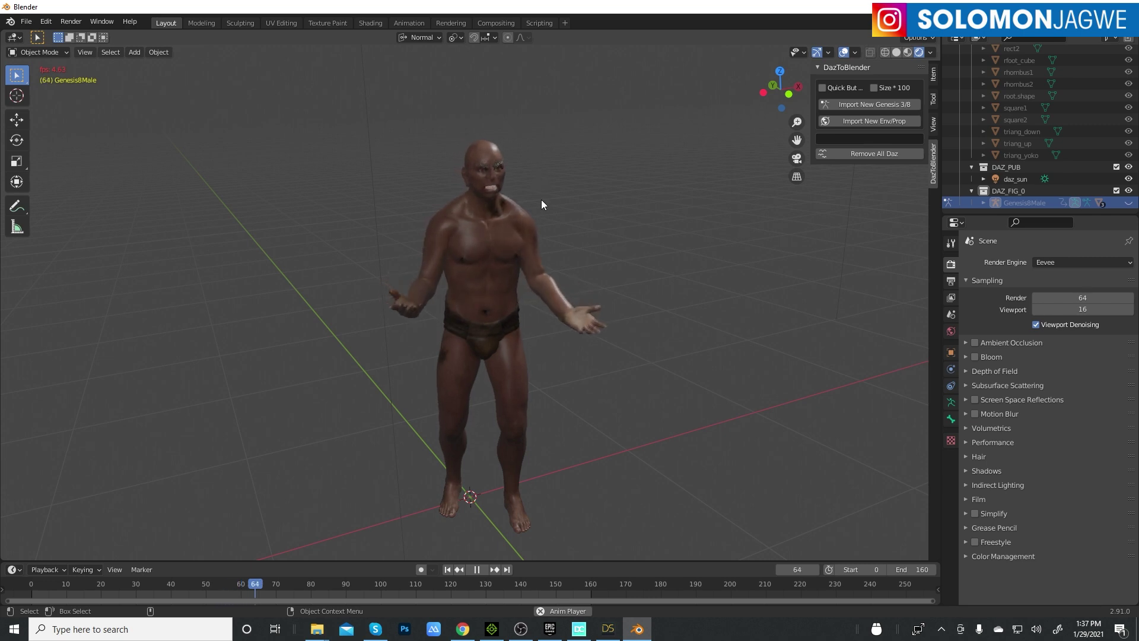
{"action": "scroll", "coordinate": [499, 199], "scroll_direction": "up", "scroll_amount": 2}
{"action": "scroll", "coordinate": [500, 199], "scroll_direction": "up", "scroll_amount": 1}
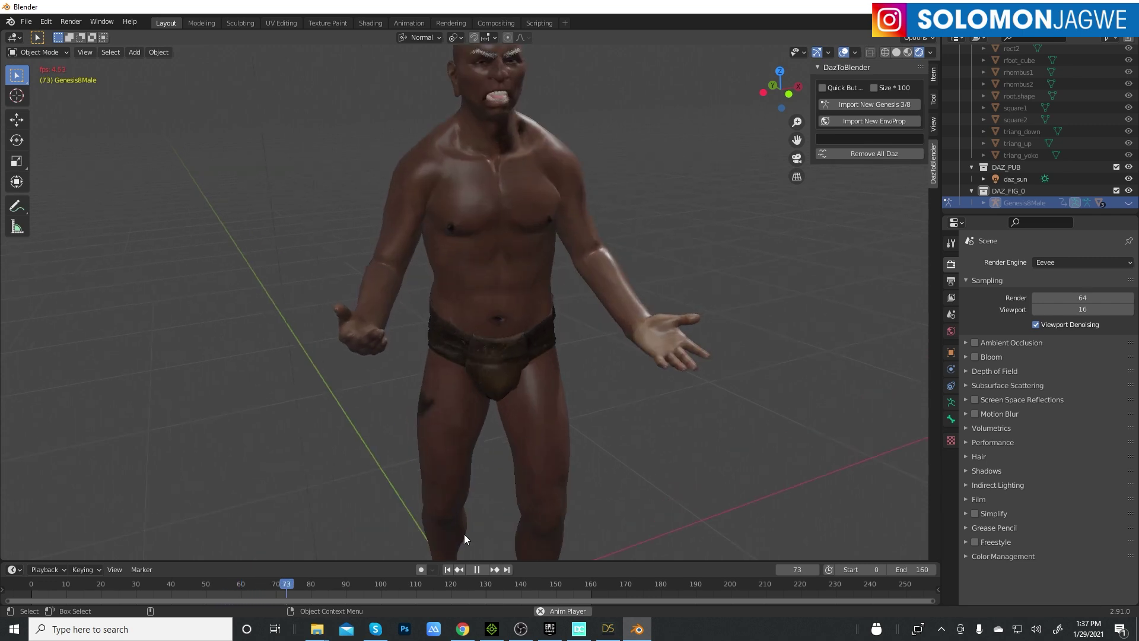
{"action": "left_click", "coordinate": [478, 568]}
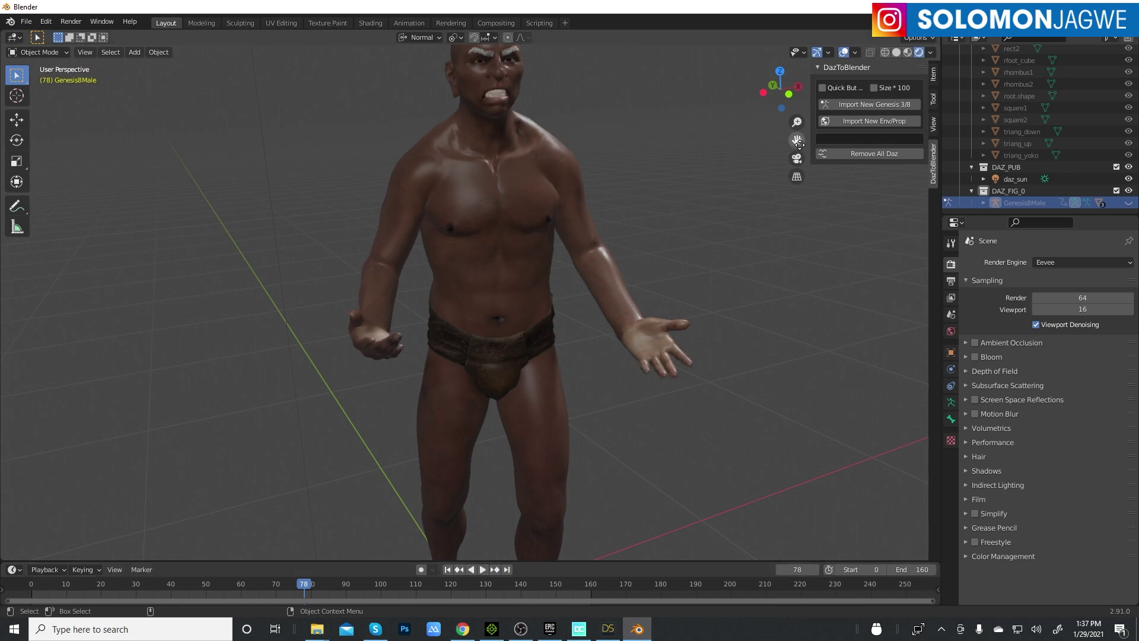
Step: Examine the paused character's facial expression, skin and upper body close up in the Eevee view
{"action": "left_click_drag", "start_coordinate": [799, 143], "coordinate": [799, 238]}
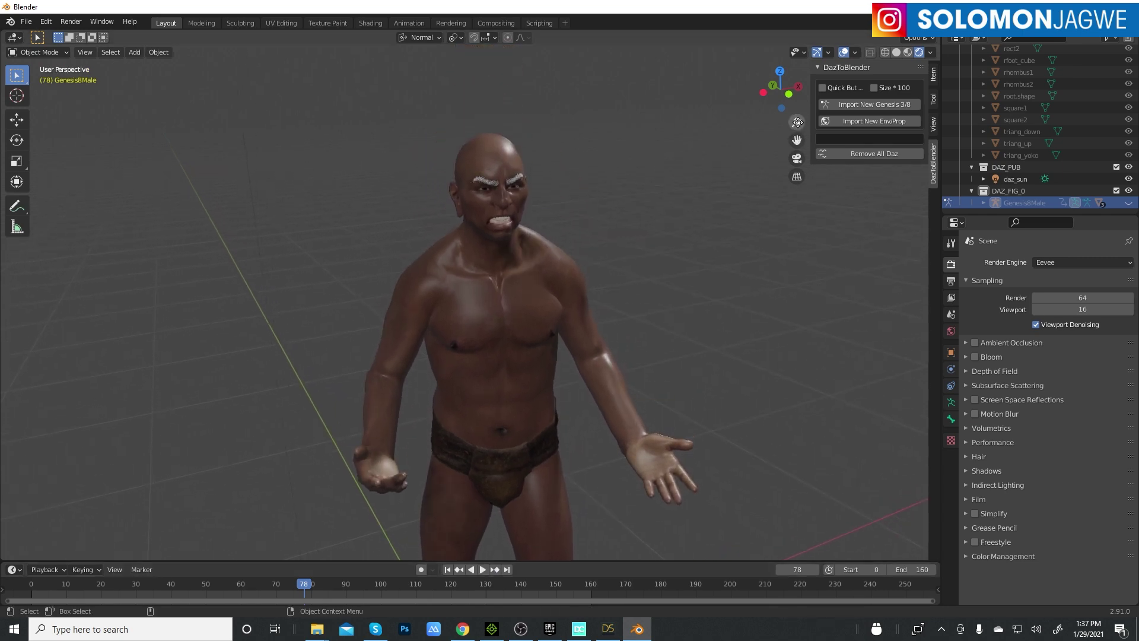
{"action": "left_click_drag", "start_coordinate": [798, 123], "coordinate": [797, 214]}
{"action": "left_click_drag", "start_coordinate": [777, 101], "coordinate": [613, 102]}
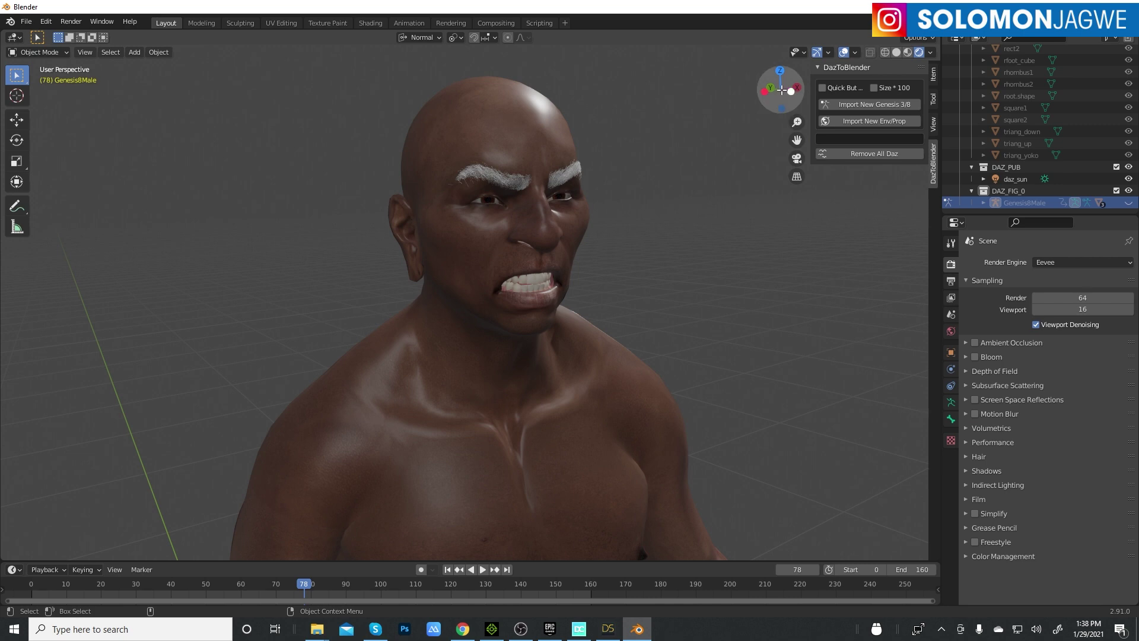
{"action": "left_click_drag", "start_coordinate": [791, 91], "coordinate": [797, 141]}
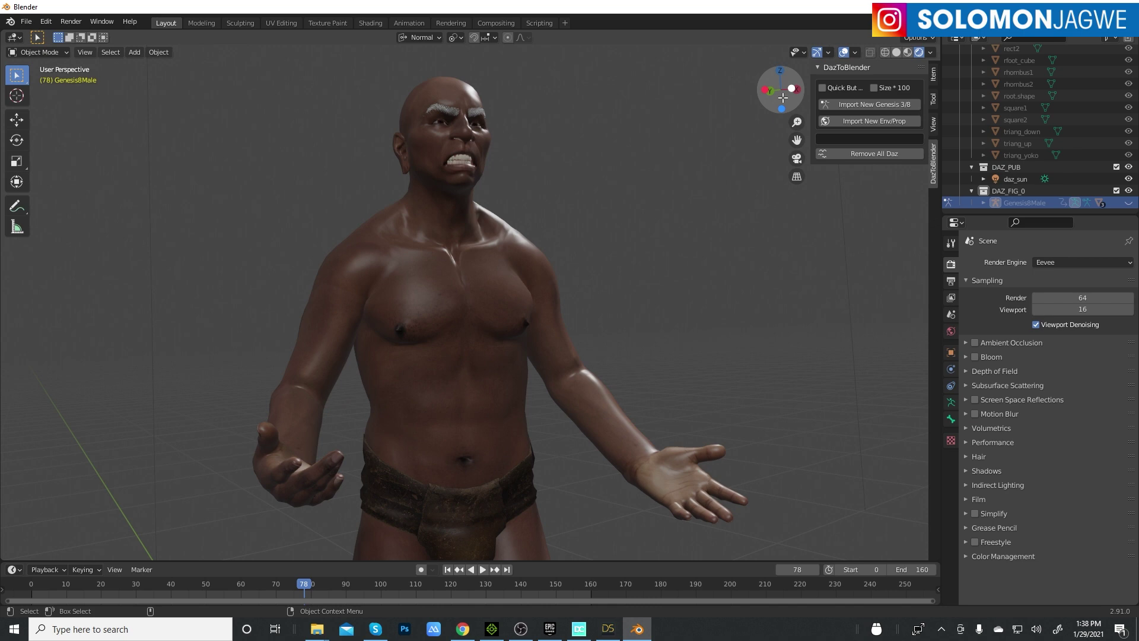